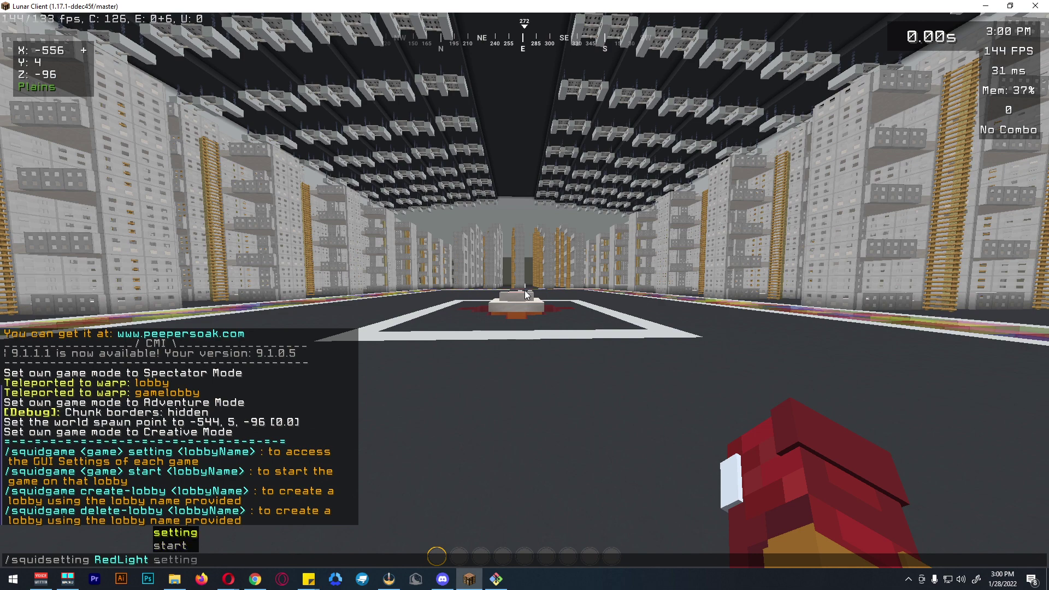
- Open the RedLight game settings for Lobby_1 with the squidsetting command, look over the options, and close them
key(Tab)
key(Return)
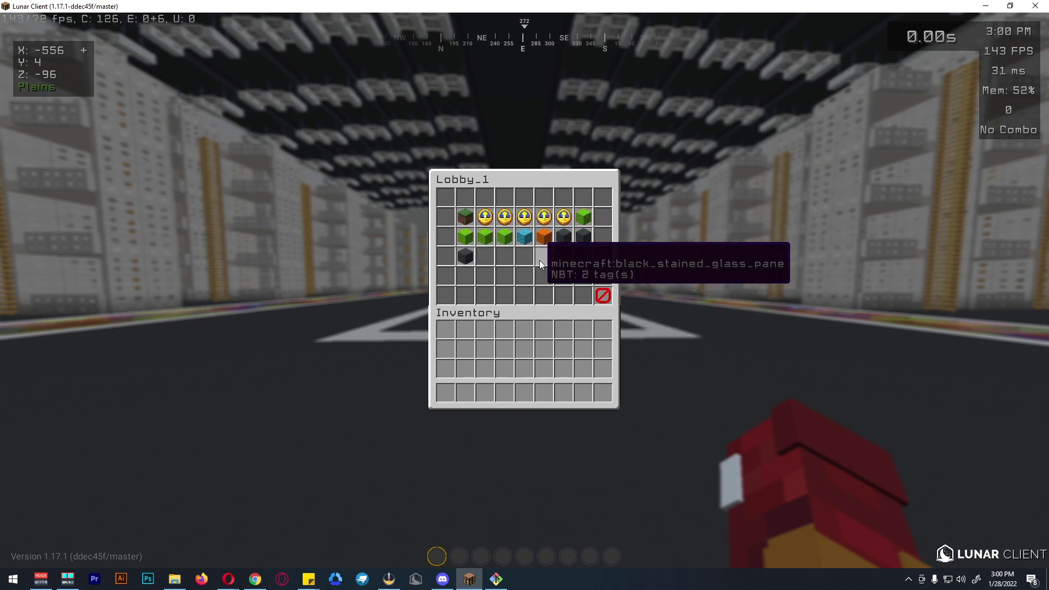
click(473, 248)
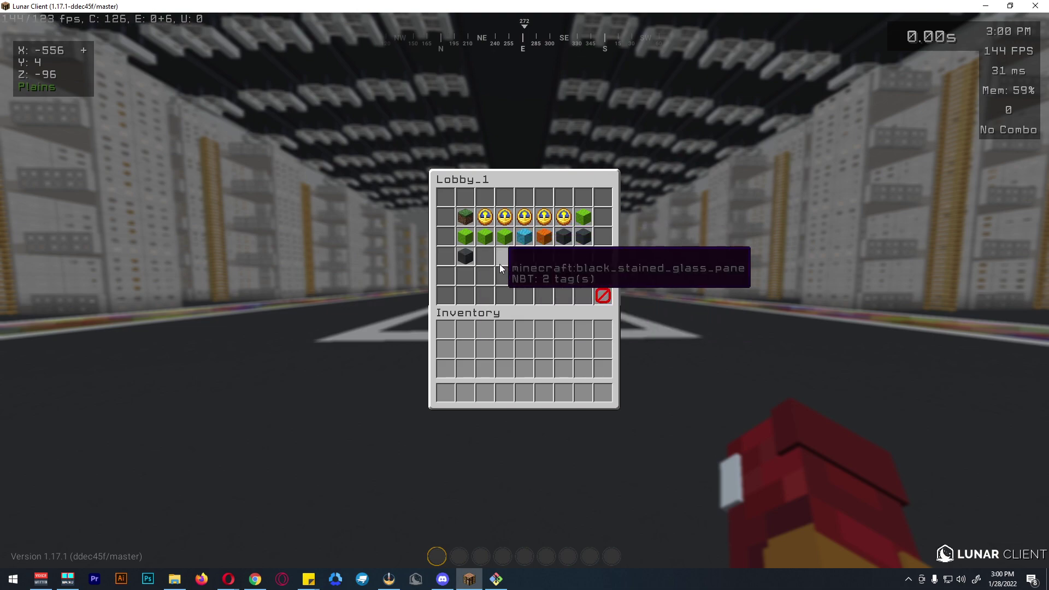
key(Escape)
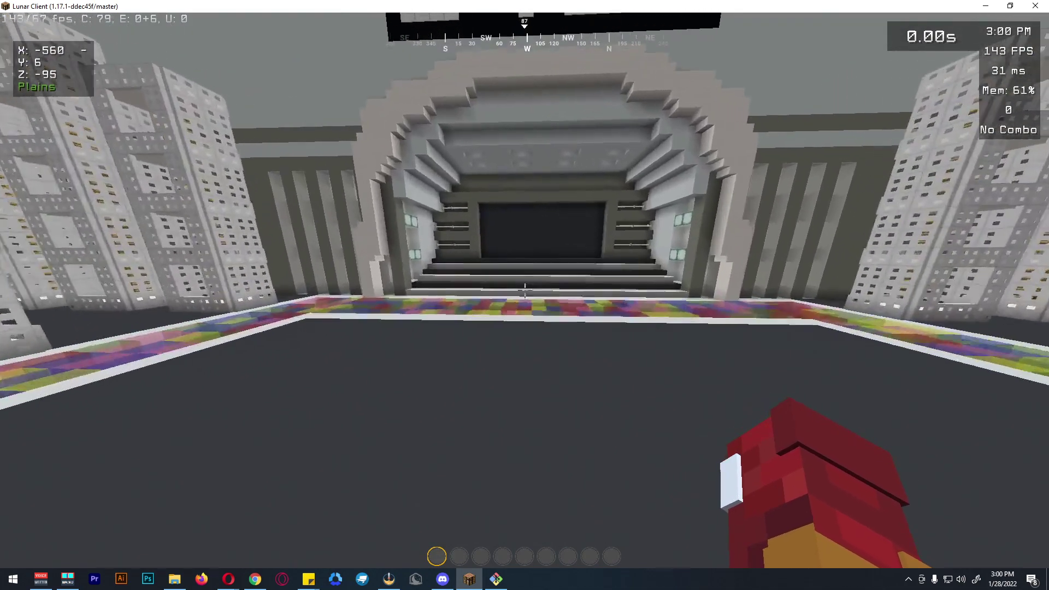
key(w)
key(space)
key(space)
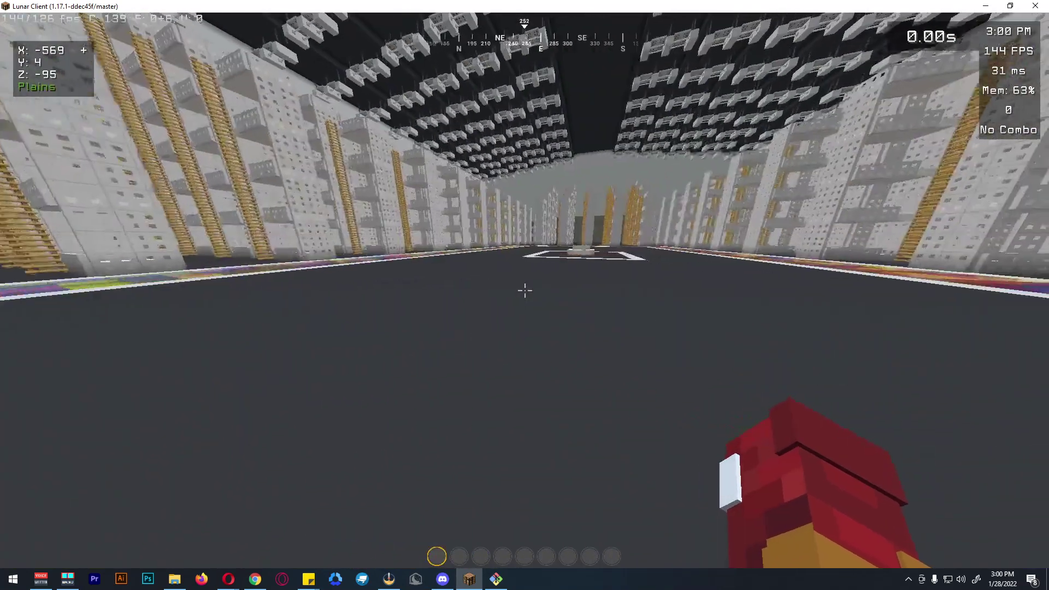
key(w)
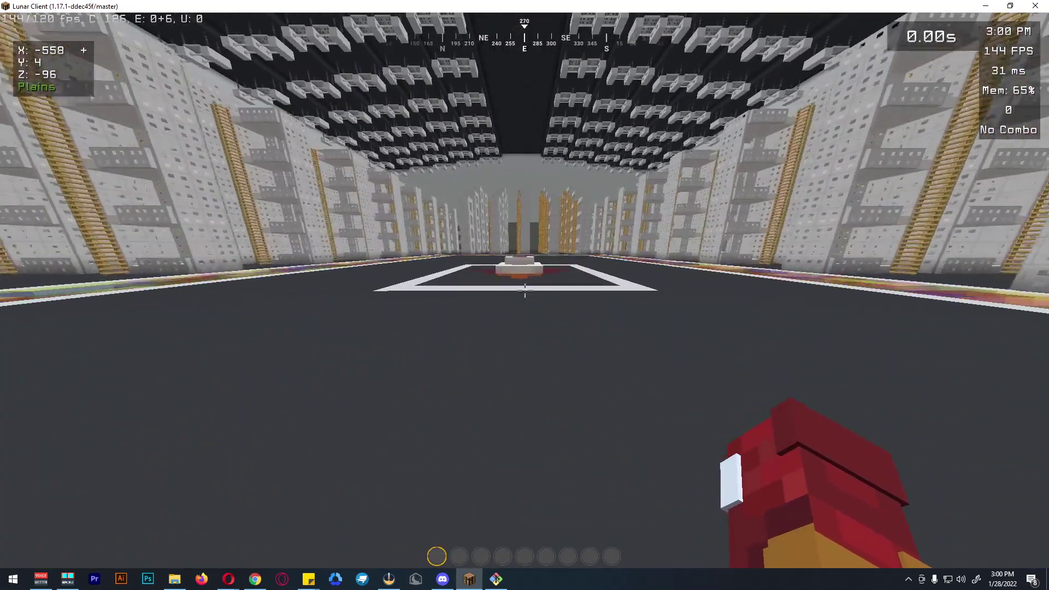
key(w)
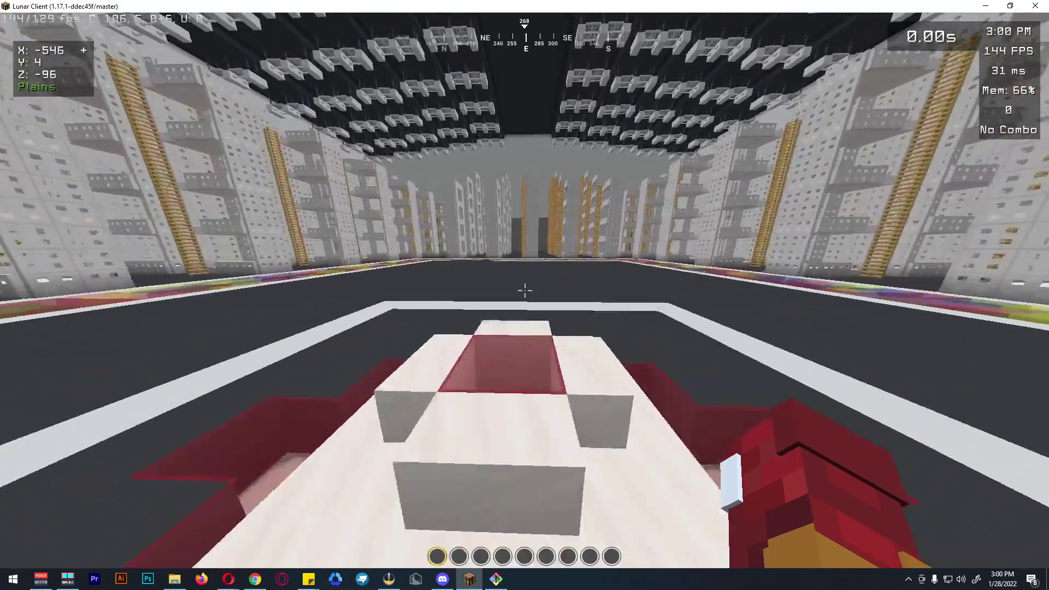
key(w)
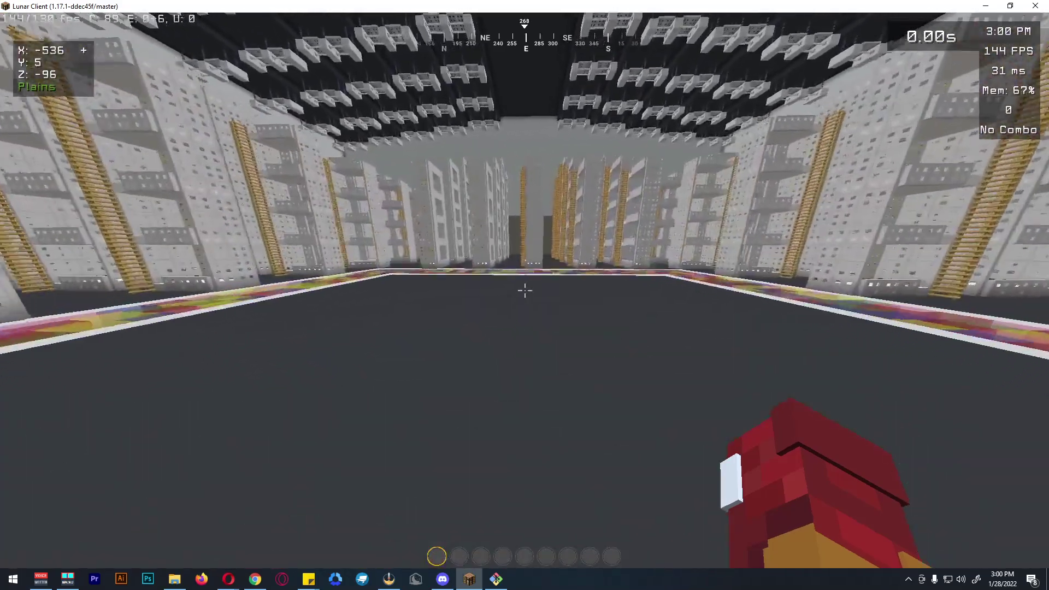
mouse_move(525, 291)
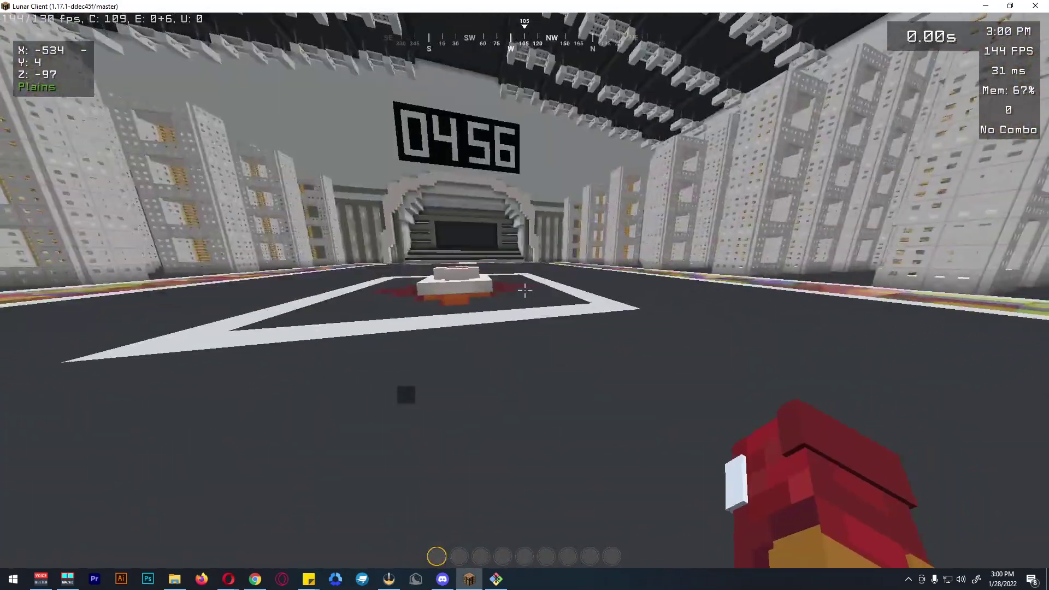
key(w)
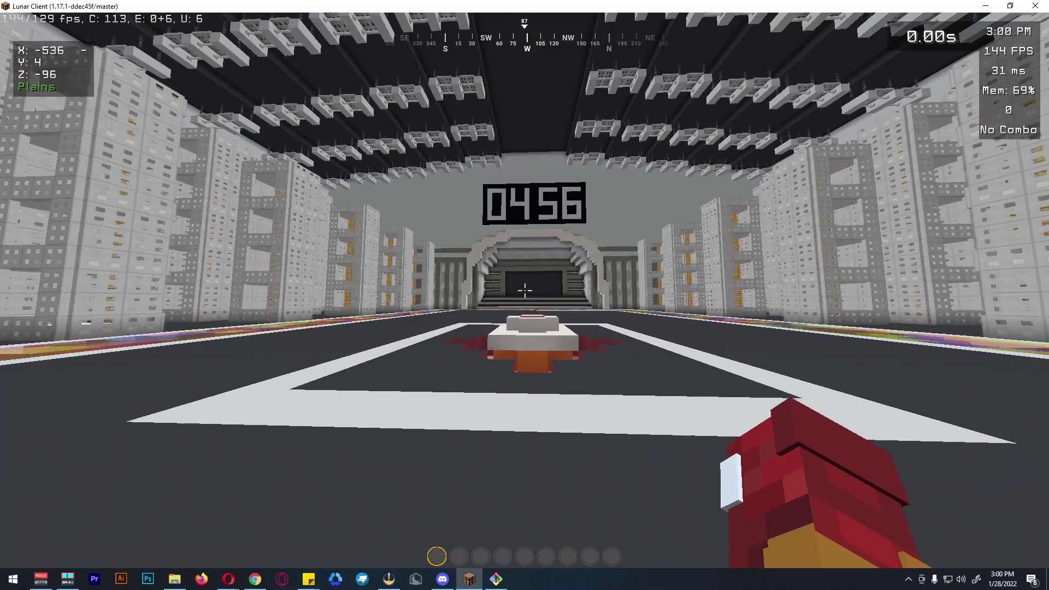
key(w)
- Rerun the last settings command to view the Lobby_1 options again, and close them
key(t)
key(Up)
key(Return)
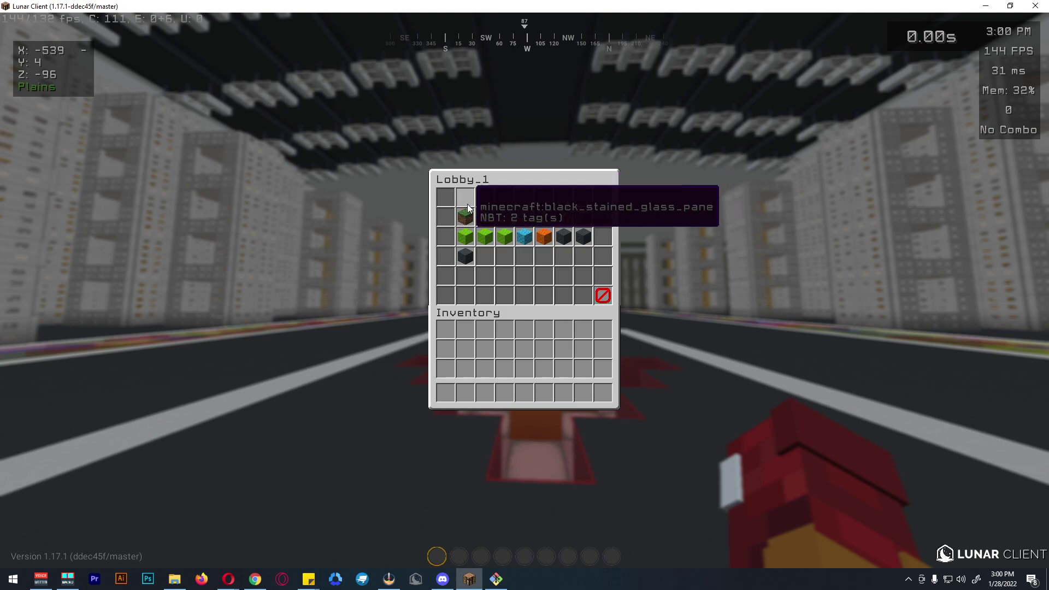
key(Escape)
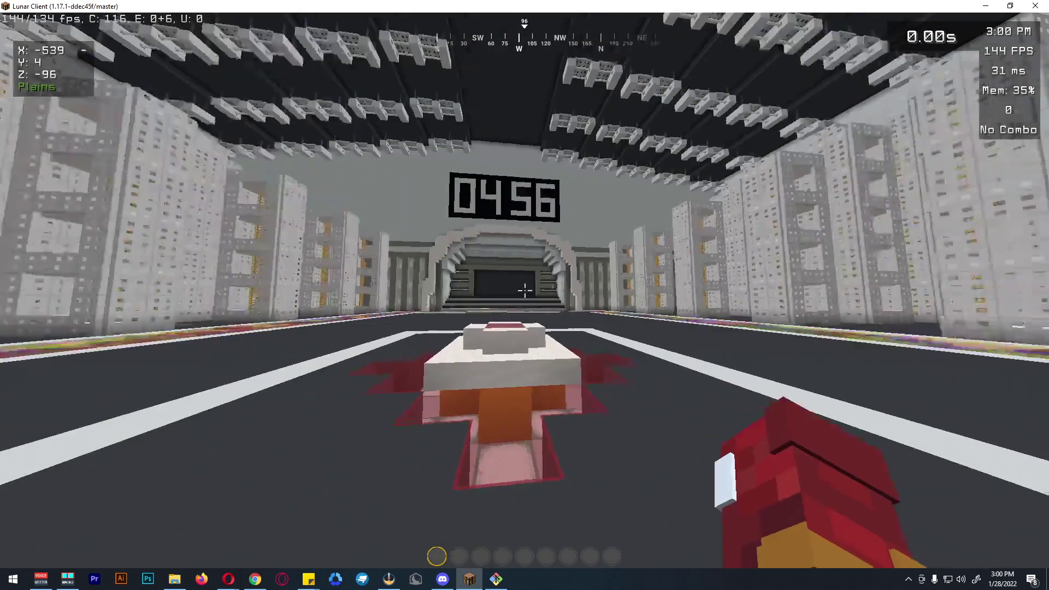
key(w)
key(space)
key(w)
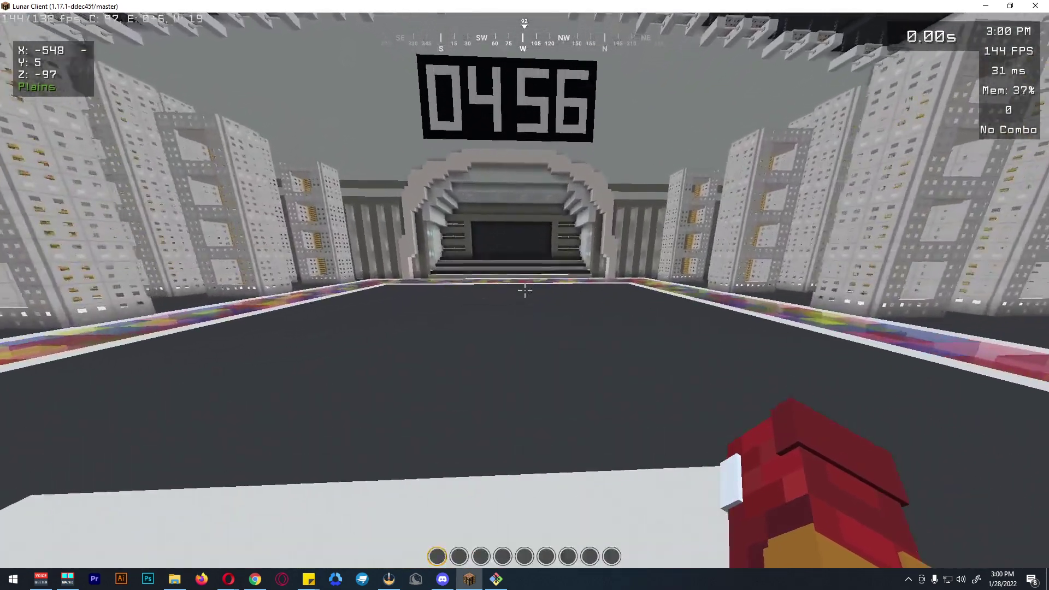
key(w)
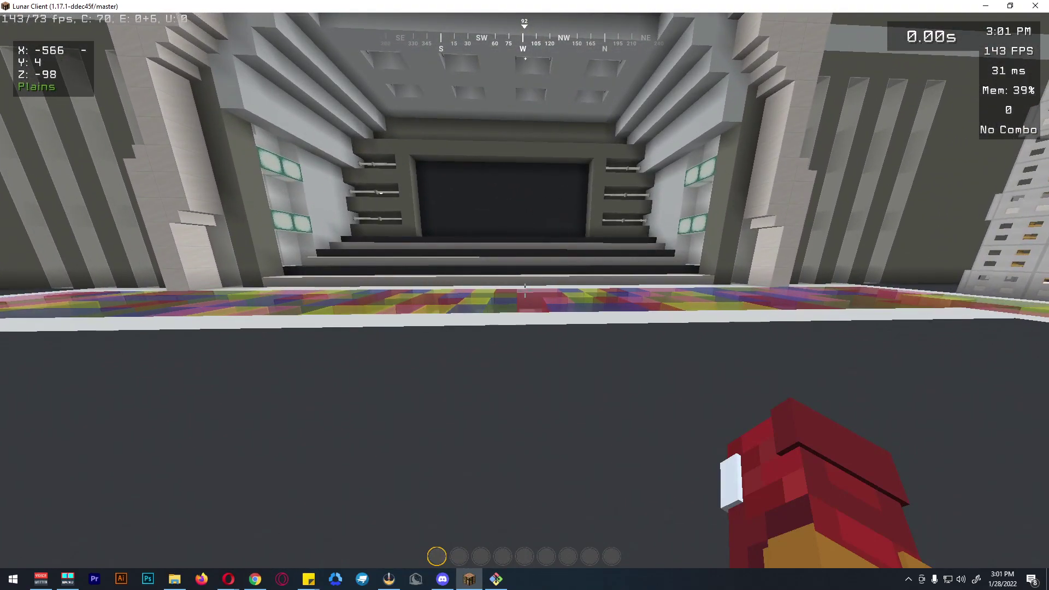
key(w)
key(a)
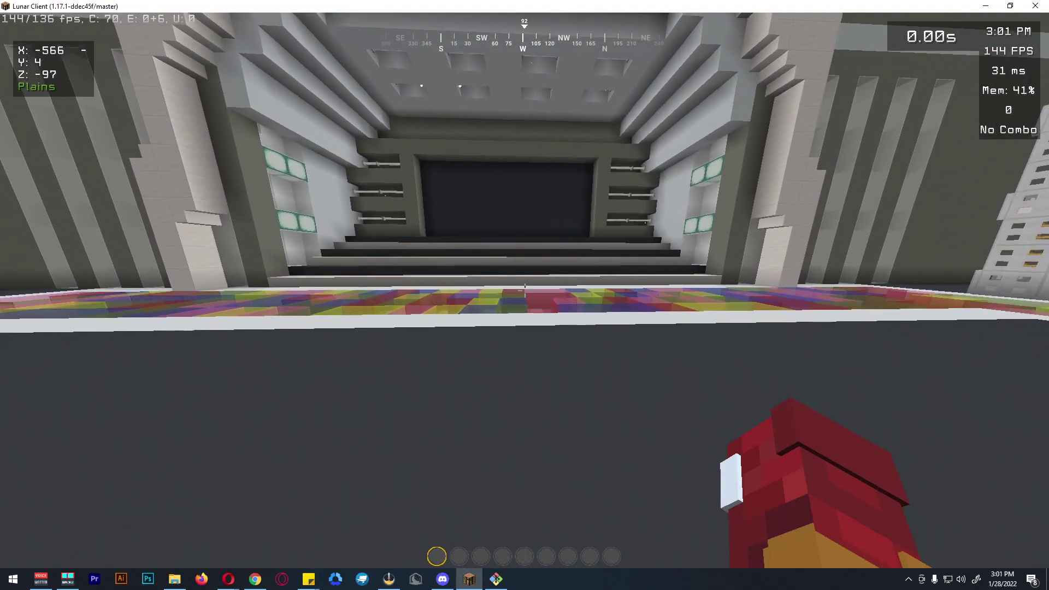
key(s)
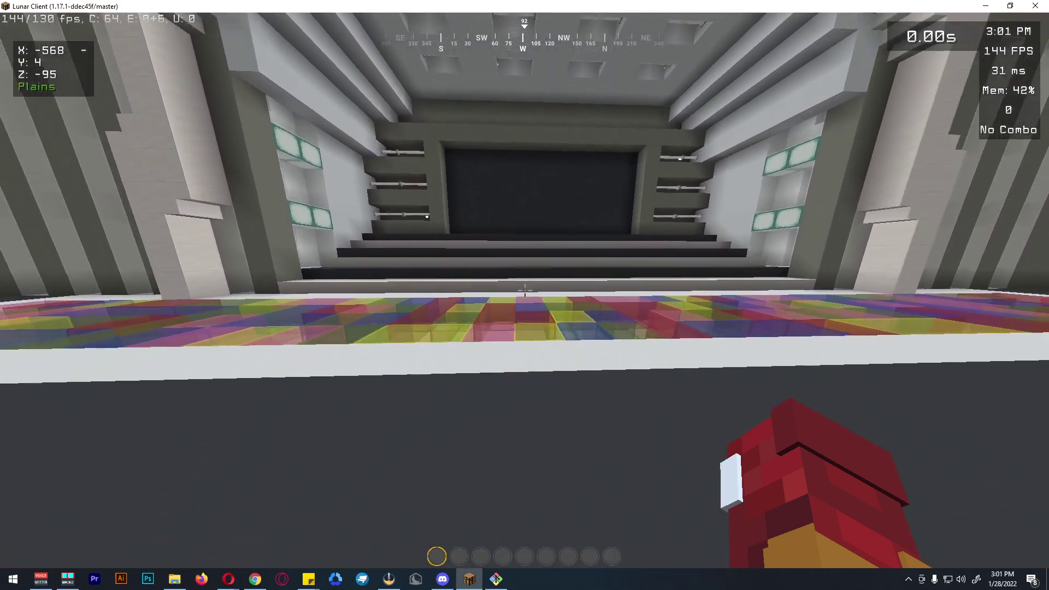
- Reopen the Lobby_1 RedLight settings and update the game world to the current world
key(t)
key(Escape)
key(t)
key(Up)
key(Return)
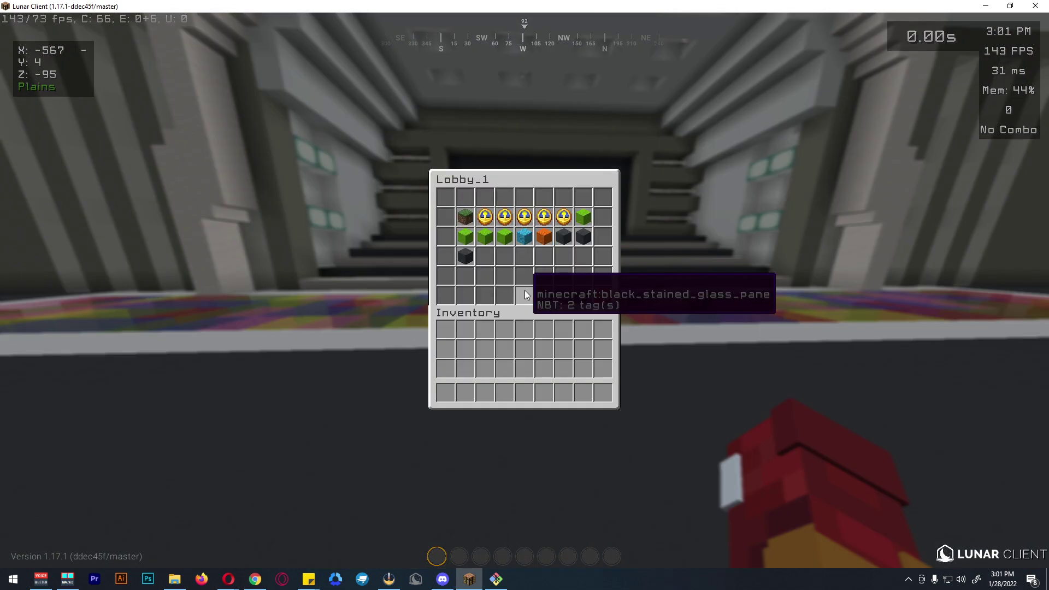
click(466, 221)
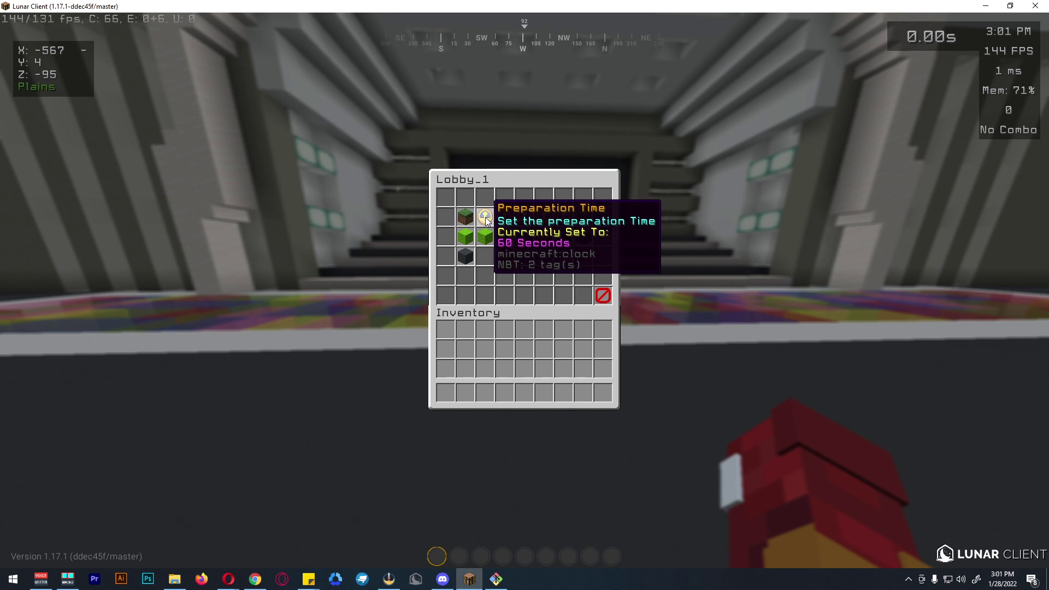
- Enter a new Preparation Time for the RedLight game
click(485, 219)
key(t)
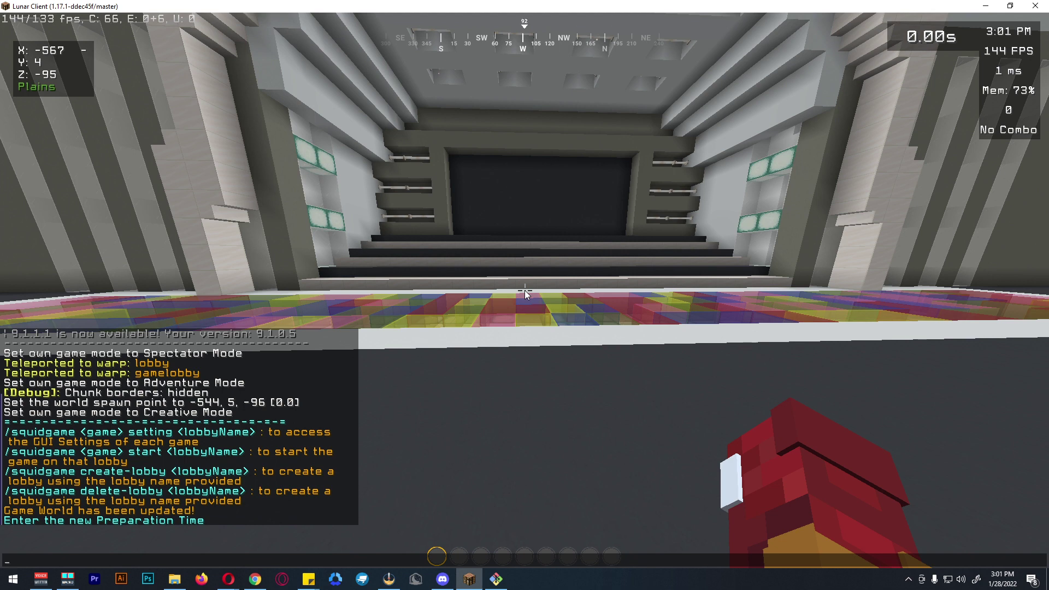
key(Return)
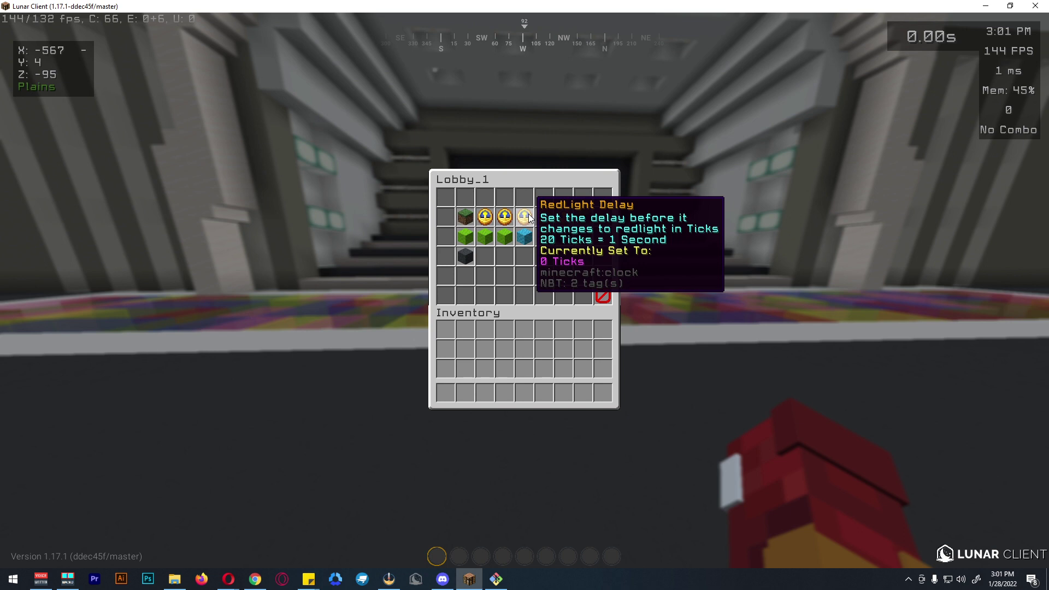
- Set the RedLight Delay to 10 ticks
click(529, 217)
text(t)
text(10)
key(Return)
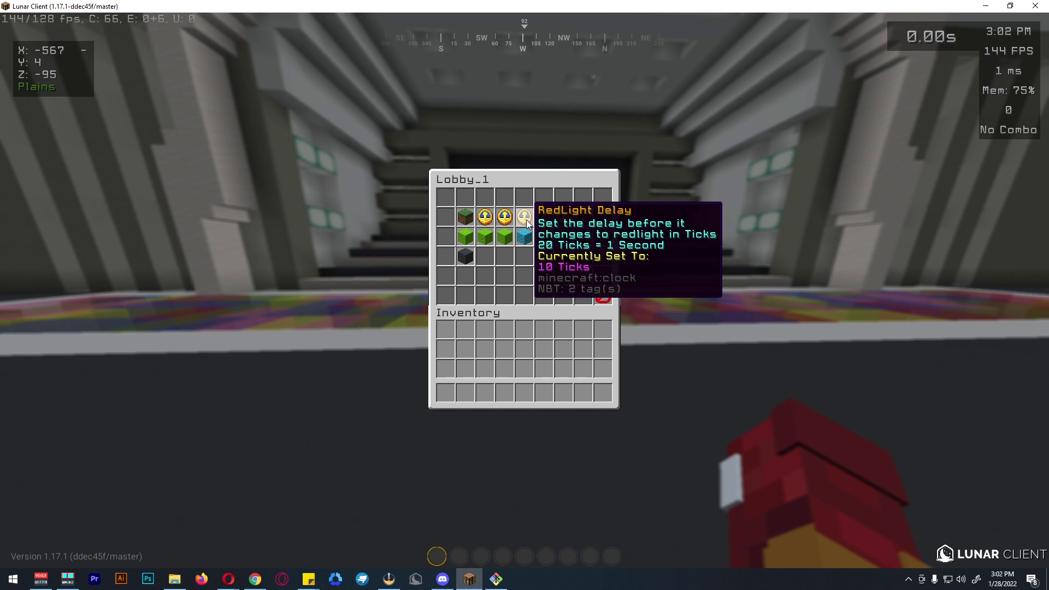
- Set the RedLight Maximum time to 10 seconds
mouse_move(545, 215)
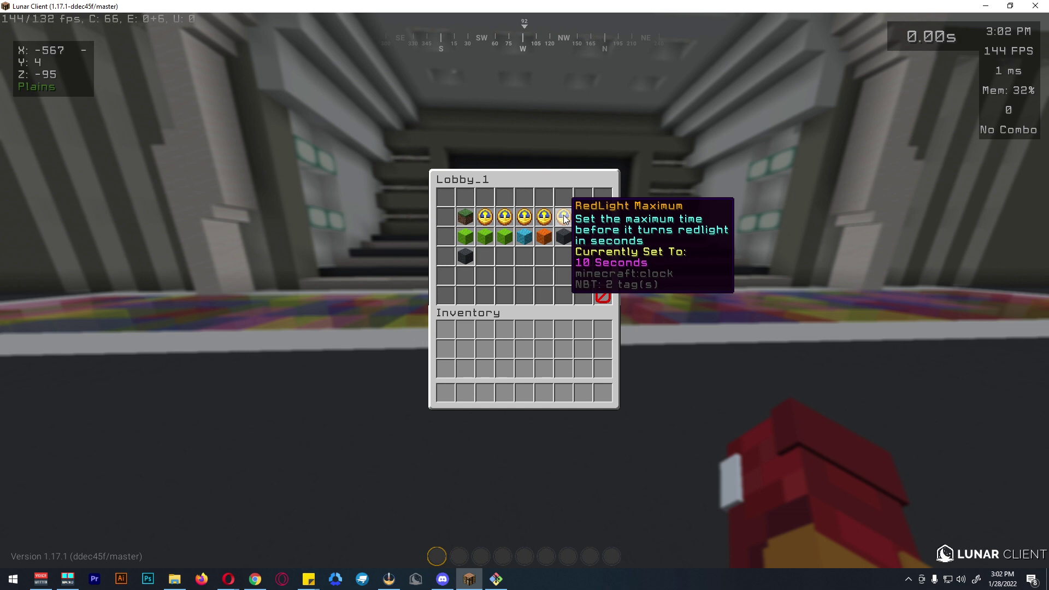
click(564, 219)
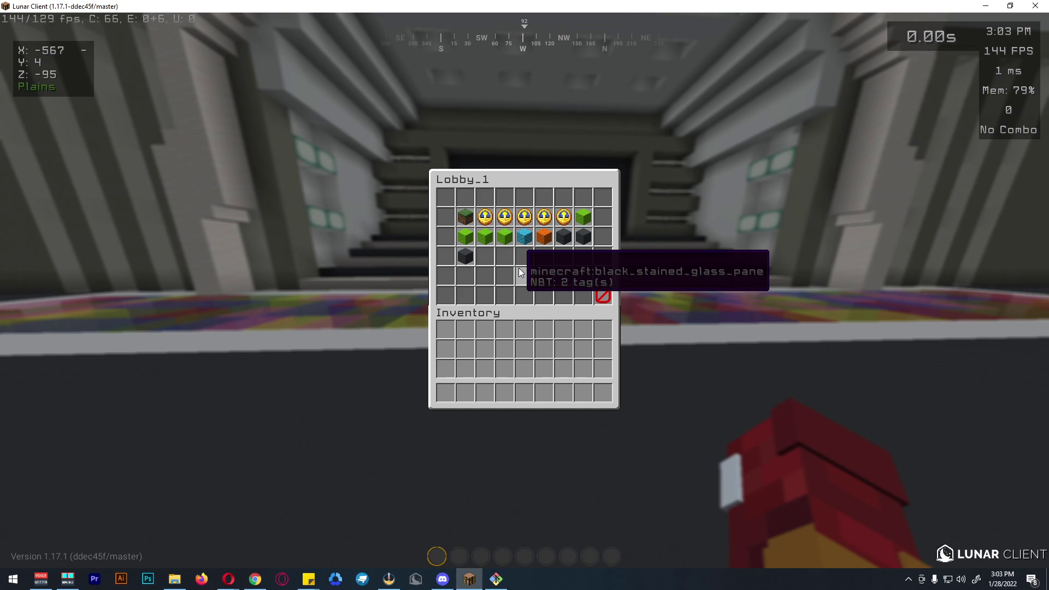
key(Escape)
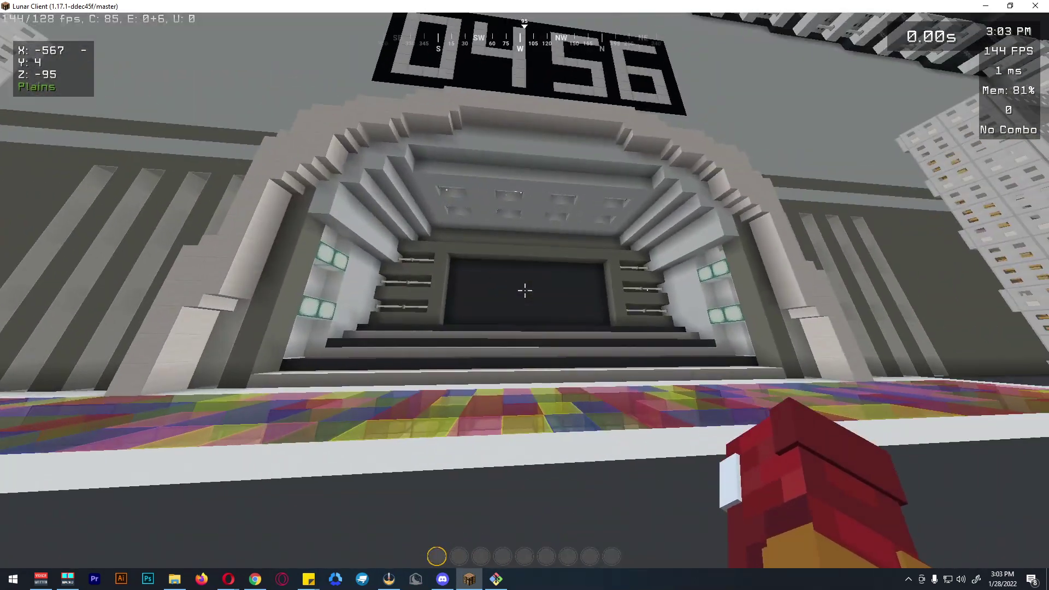
click(525, 291)
click(525, 290)
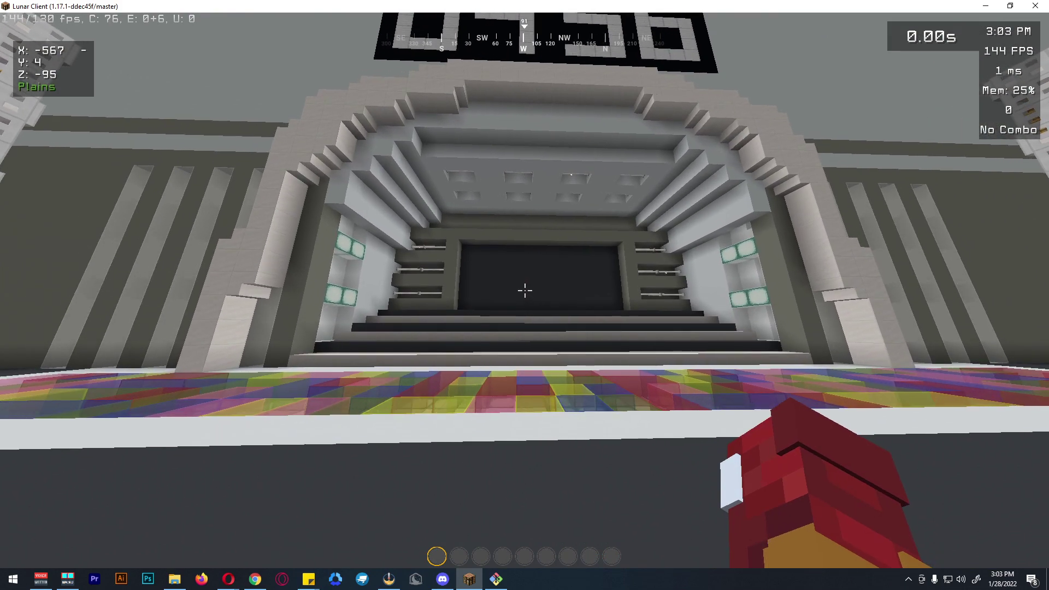
text(t10)
key(Return)
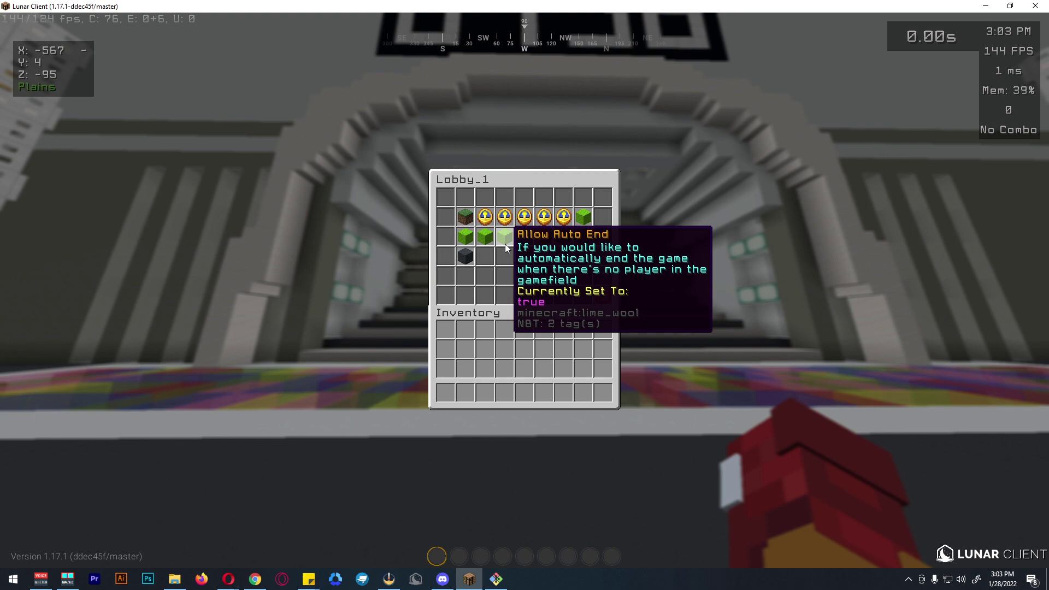
- Close the settings, bring them up again by recalling the earlier command, and choose the light-blue block option
key(Escape)
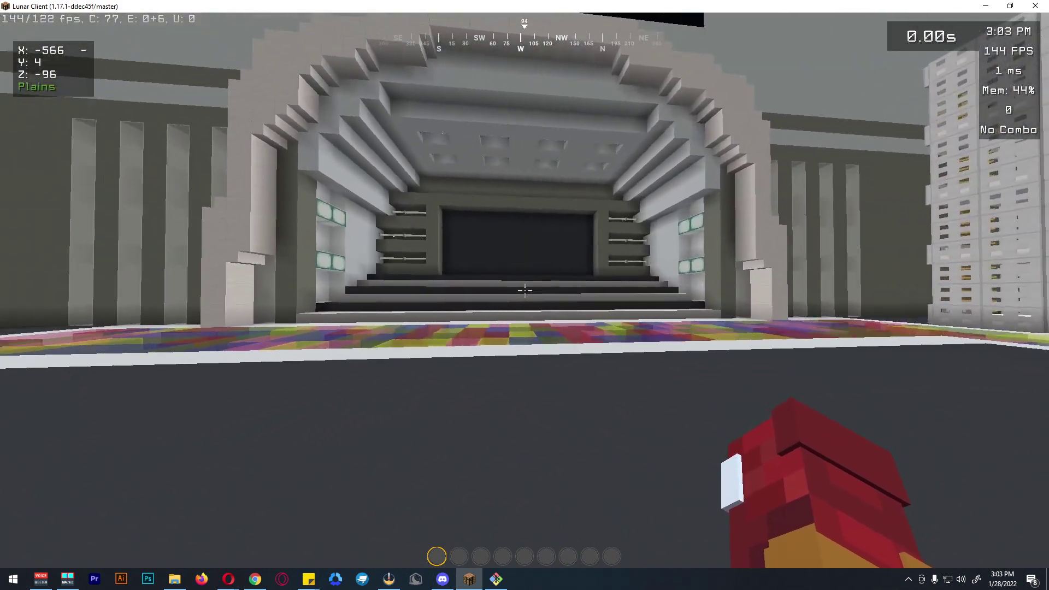
key(t)
key(Up)
key(Up)
key(Up)
key(Return)
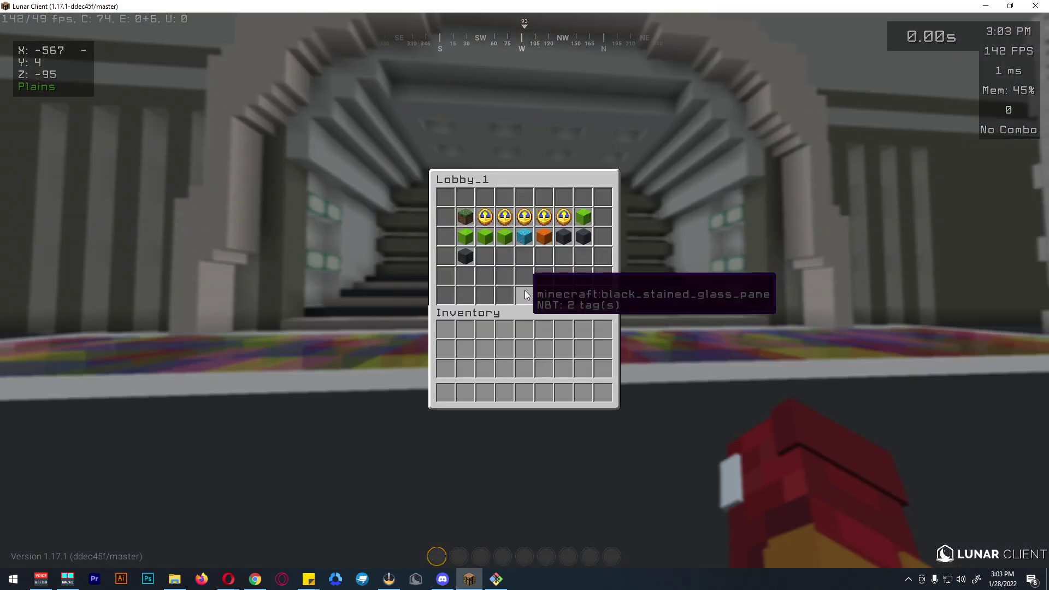
click(528, 248)
- Switch the game mode to Spectator and fly forward toward the stage
key(F3+g)
key(F3+g)
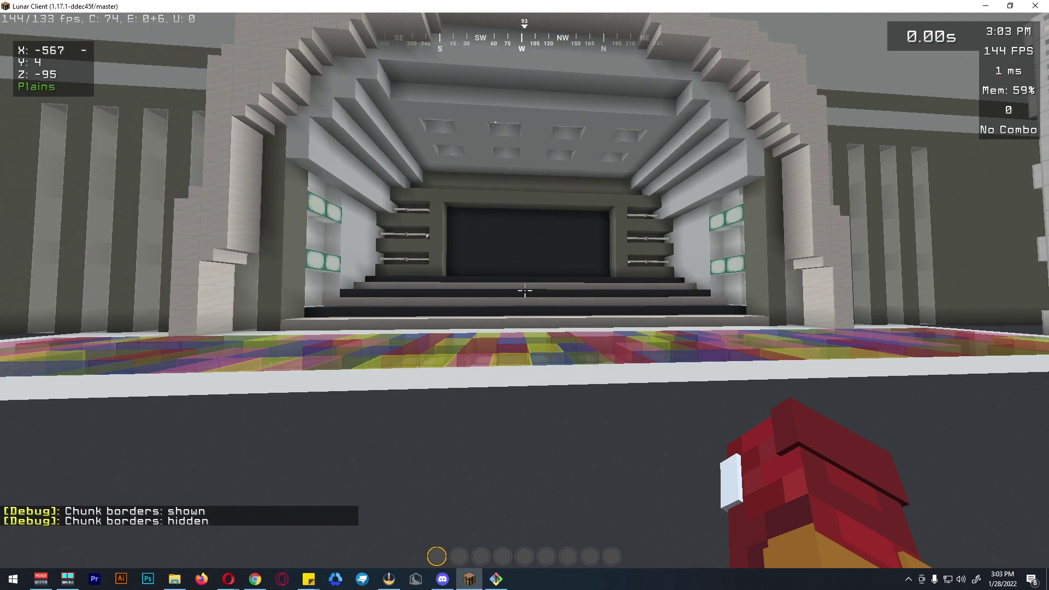
key(F3+F4)
key(F4)
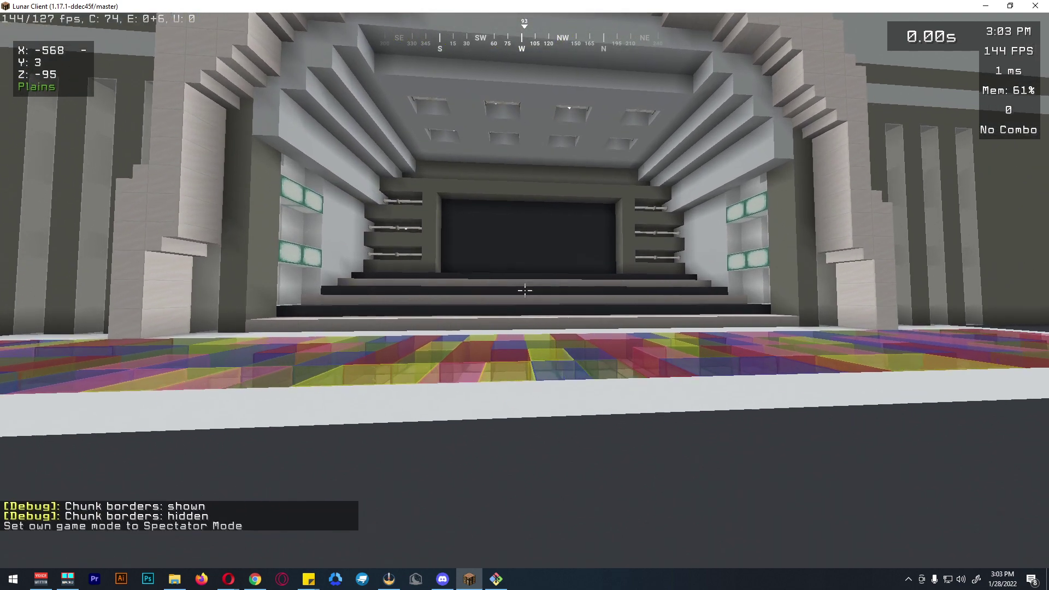
key(w)
key(w)
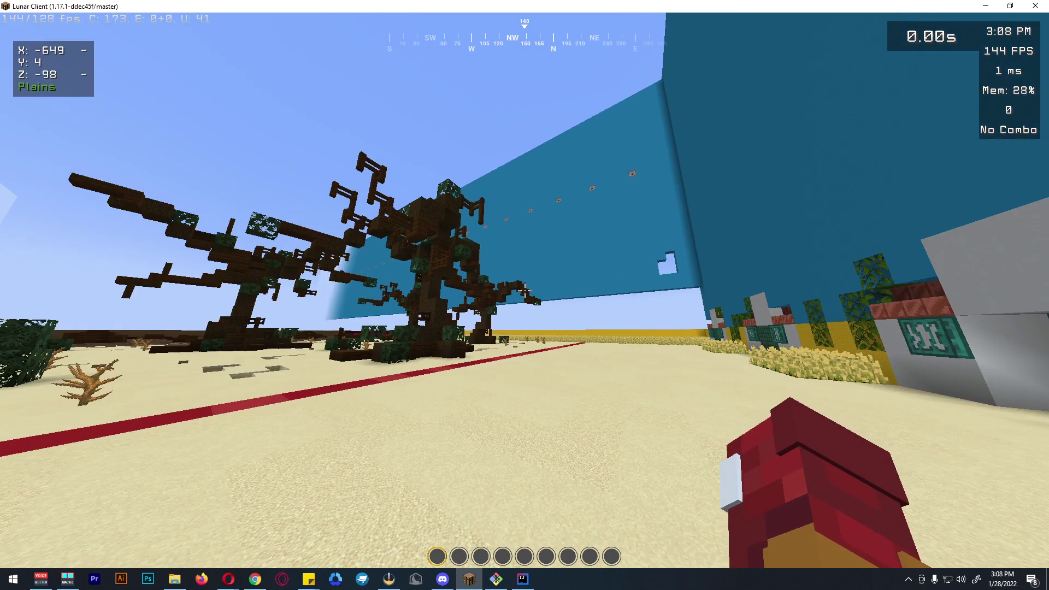
- Open the RedLight settings from the sand field and start editing the light-blue block option for adding or removing entries
key(slash)
text(squi)
key(Tab)
key(Tab)
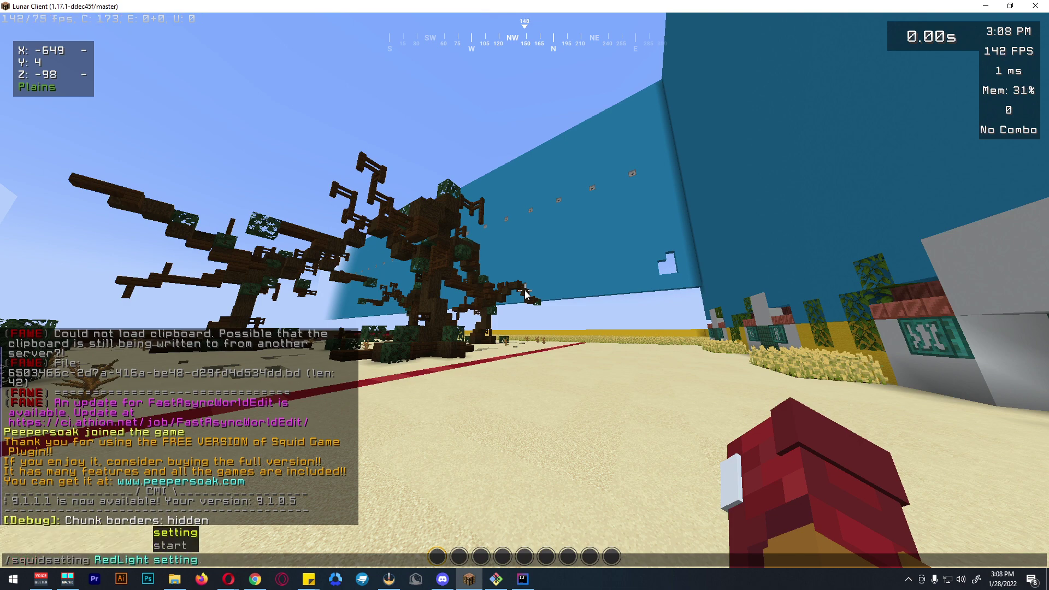
key(Return)
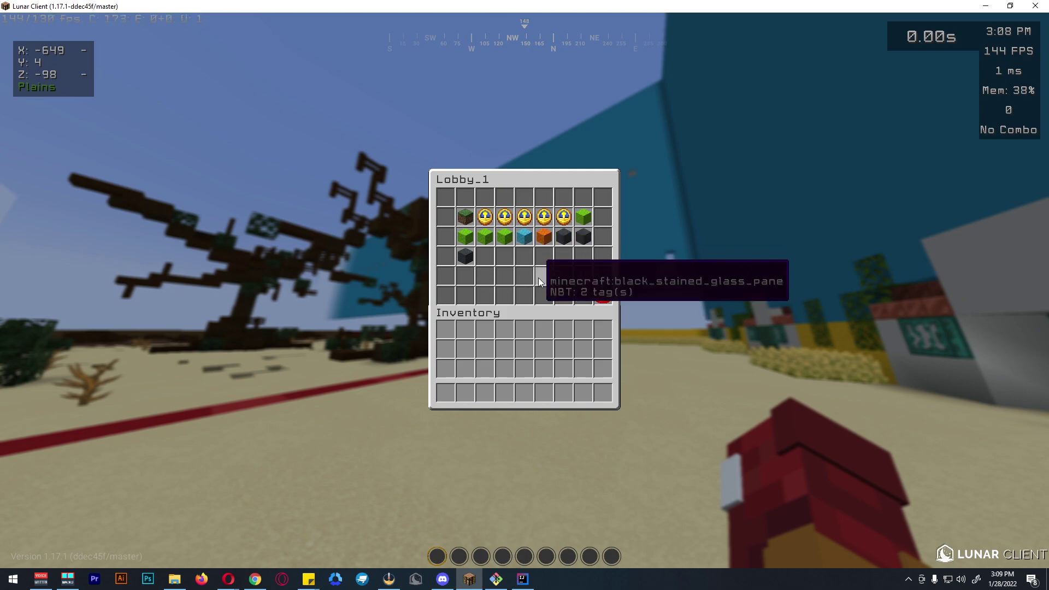
click(524, 239)
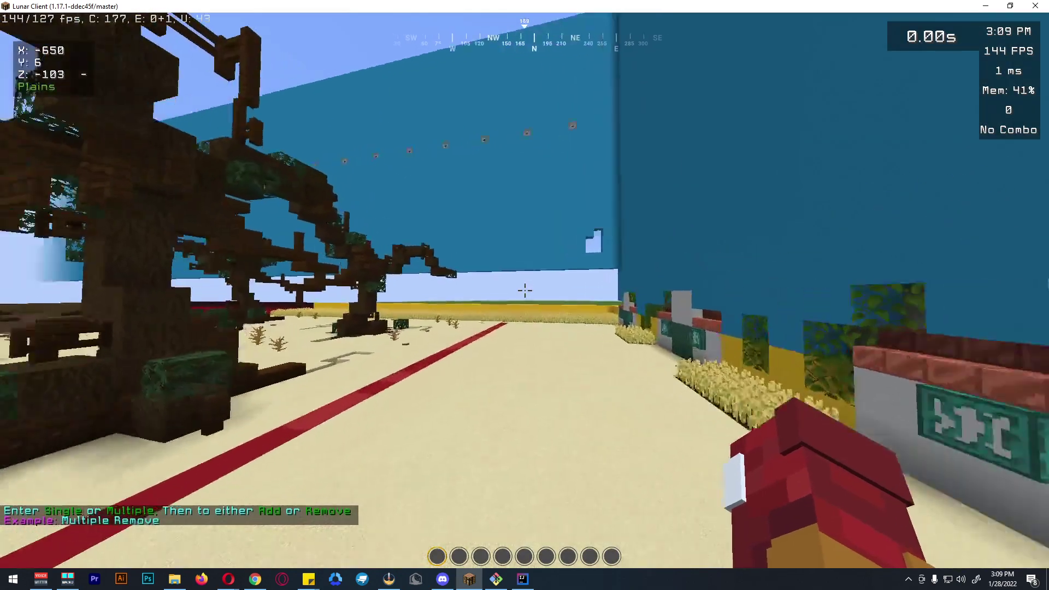
- Move over the corner of the sand starting field and answer the chunk prompt with "multiple add"
key(d)
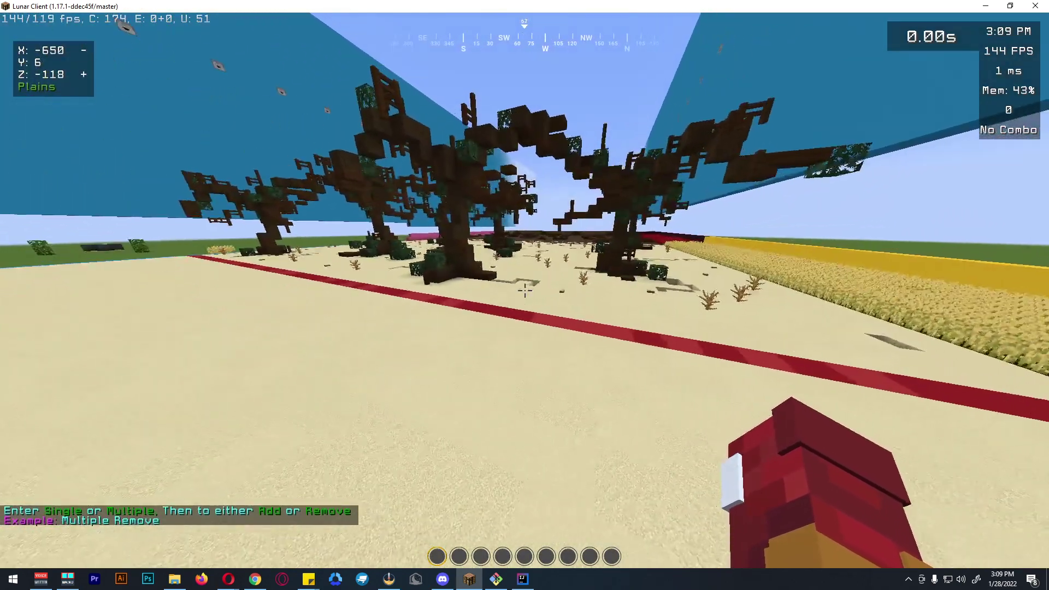
key(space)
key(s)
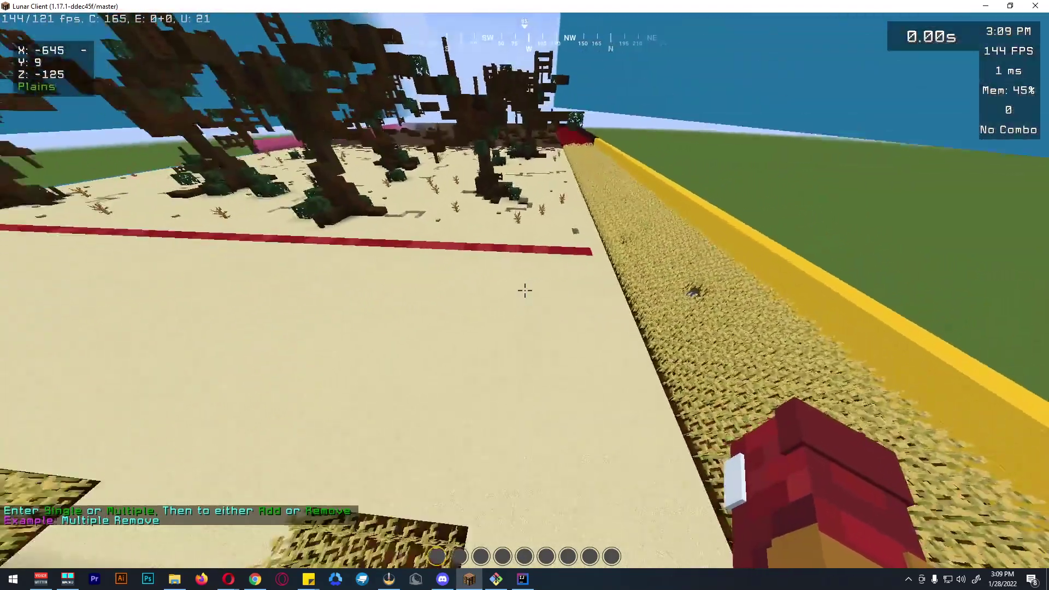
key(t)
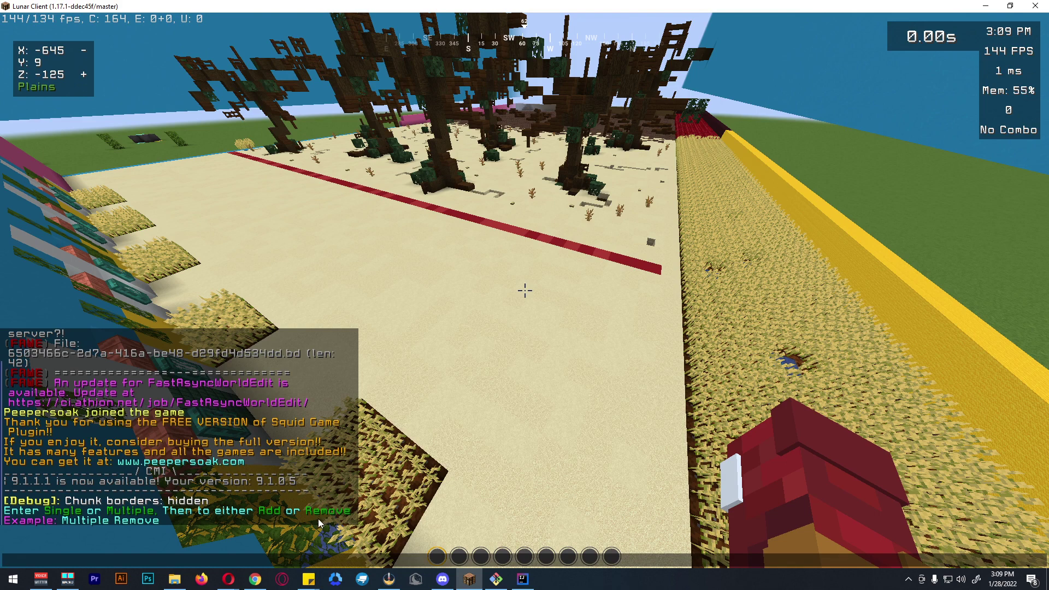
key(Escape)
key(t)
text(multiple add)
key(Return)
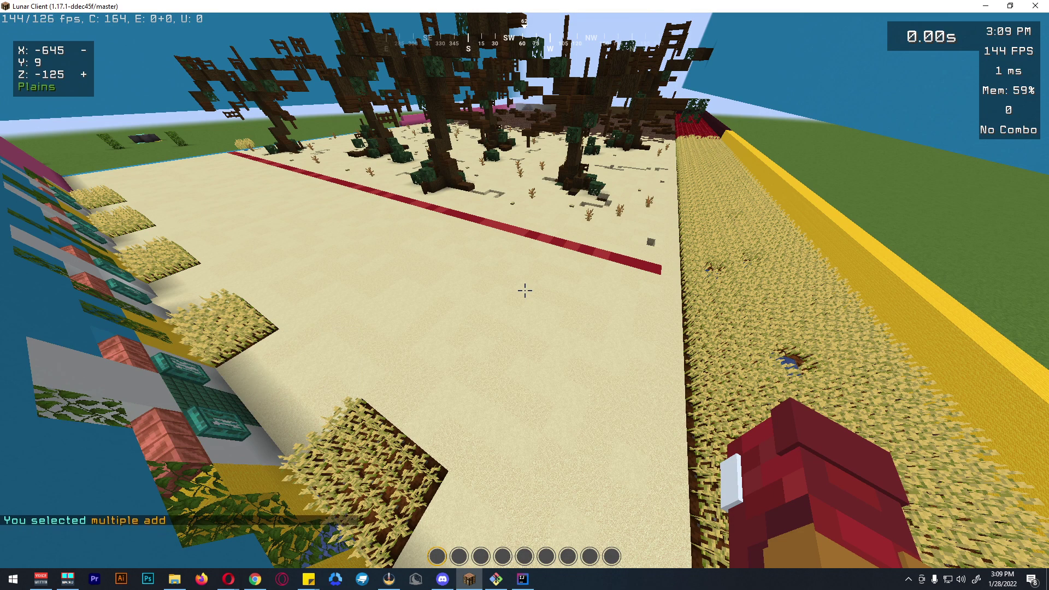
- Show the chunk borders and select the chunk at the starting field's corner as the first chunk
key(t)
key(Escape)
key(F3+g)
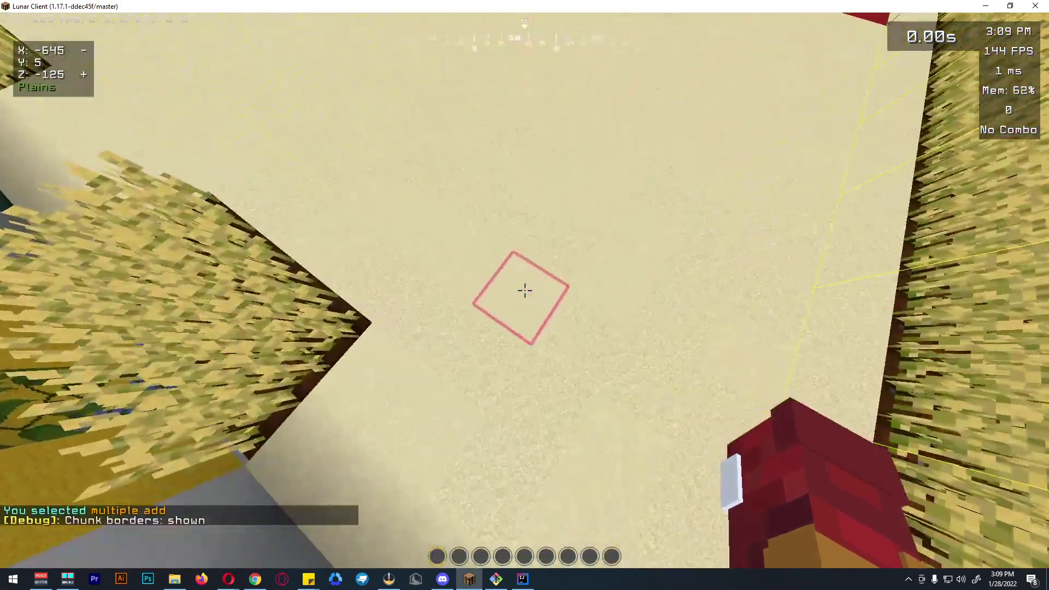
click(524, 290)
- Fly along the whole field to the ice beside the green finish line and select the second chunk there
key(w)
key(space)
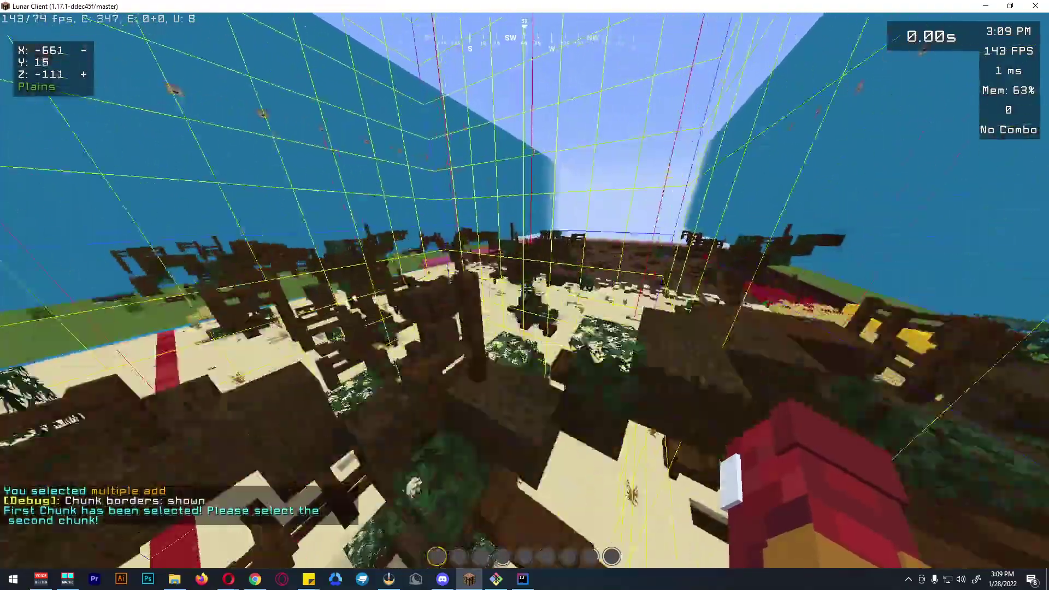
key(w)
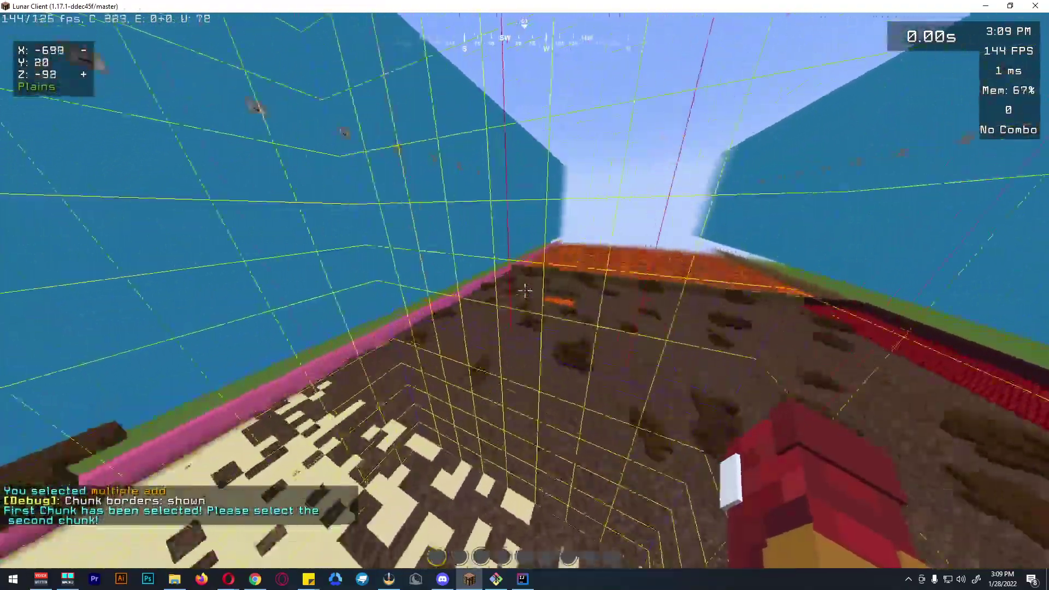
key(w)
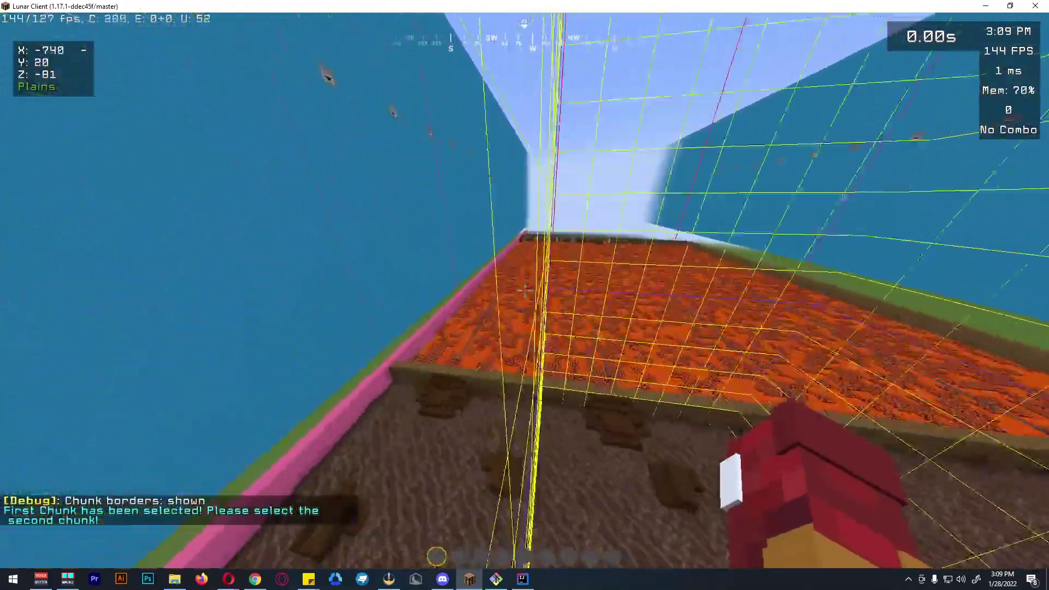
key(w)
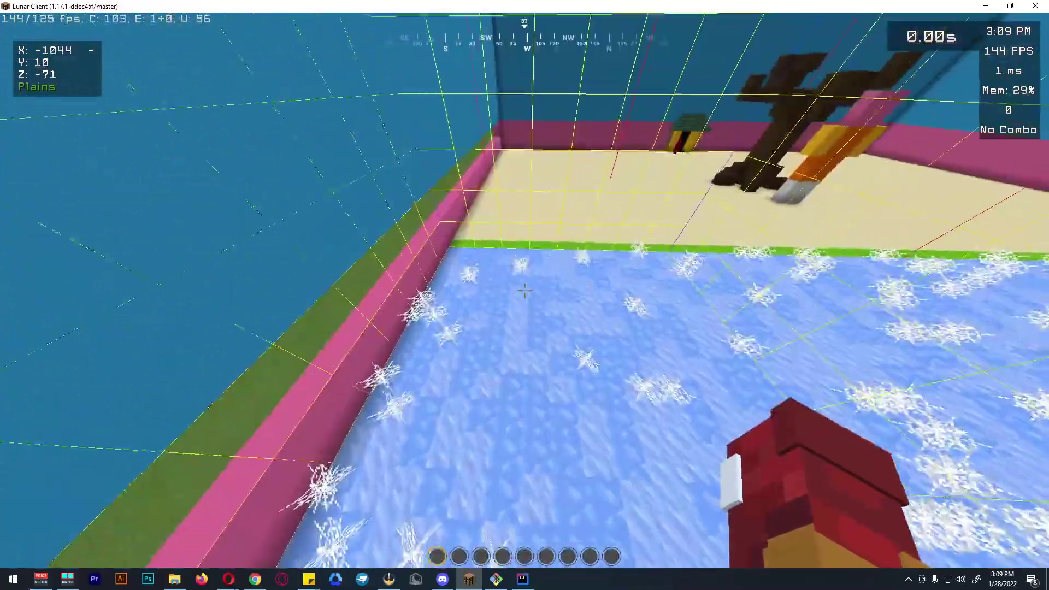
key(w)
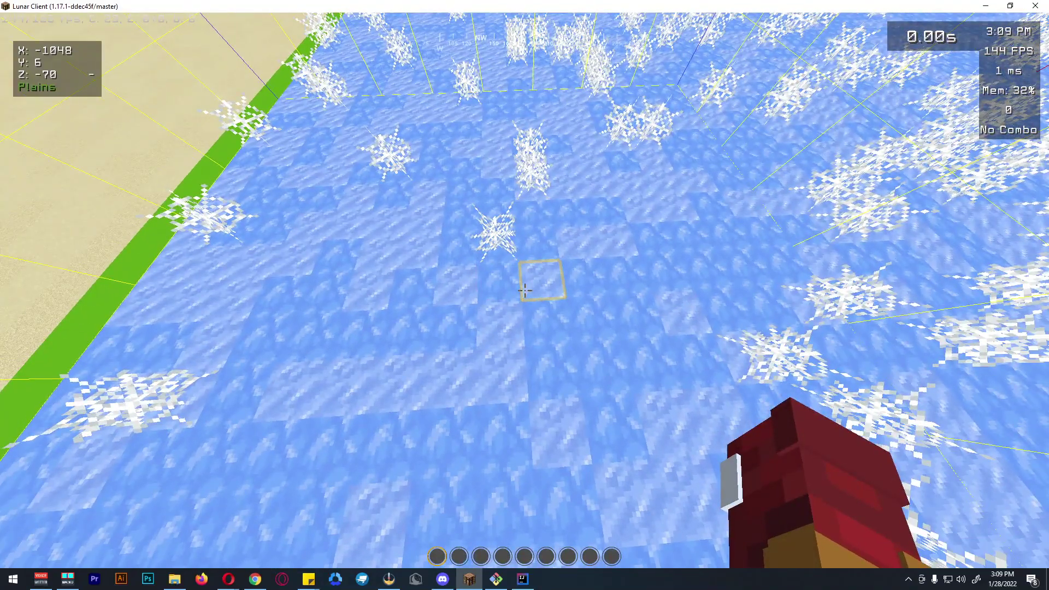
key(f)
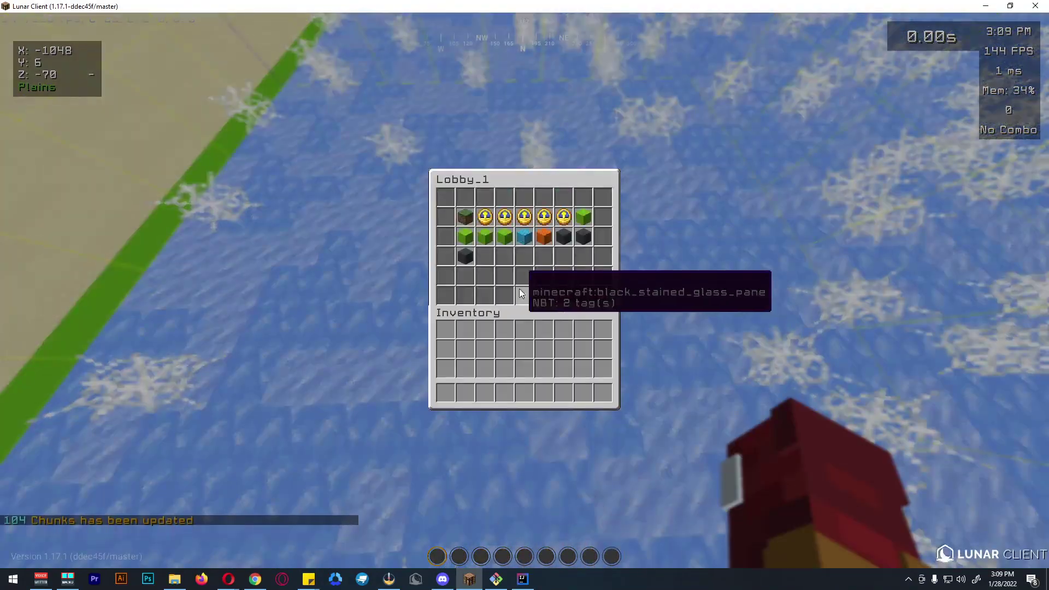
click(528, 244)
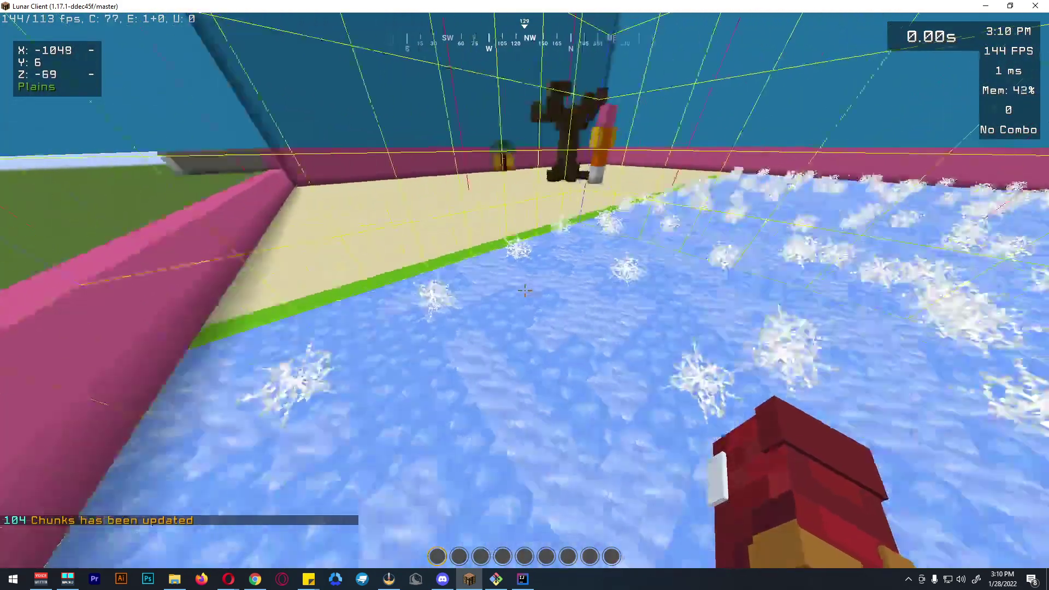
- Examine how the chunk borders run along the green finish line and through the sand area behind it
key(space)
key(a)
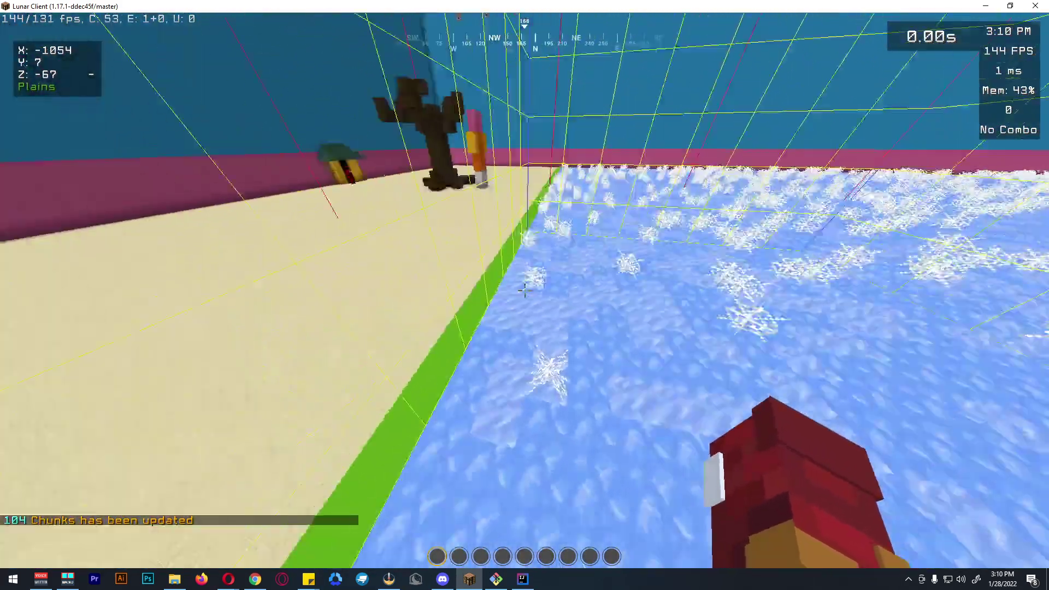
key(d)
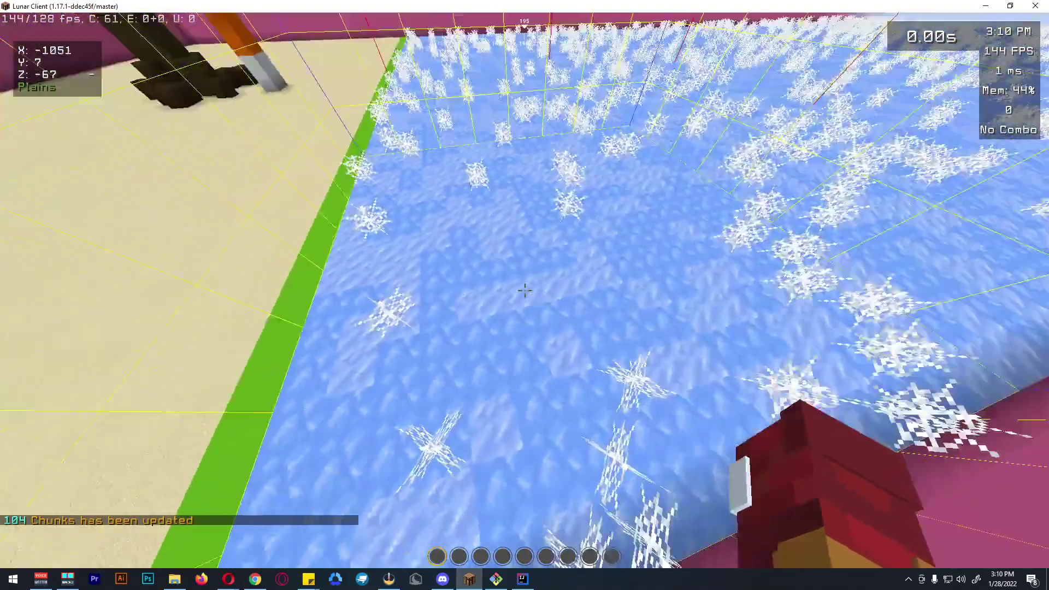
key(a)
key(w)
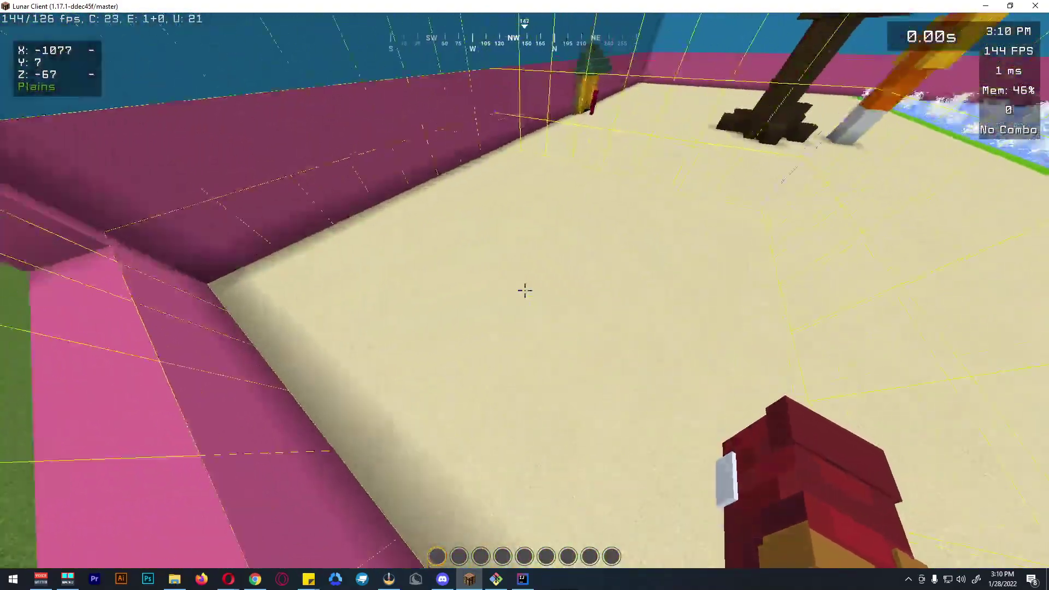
key(w)
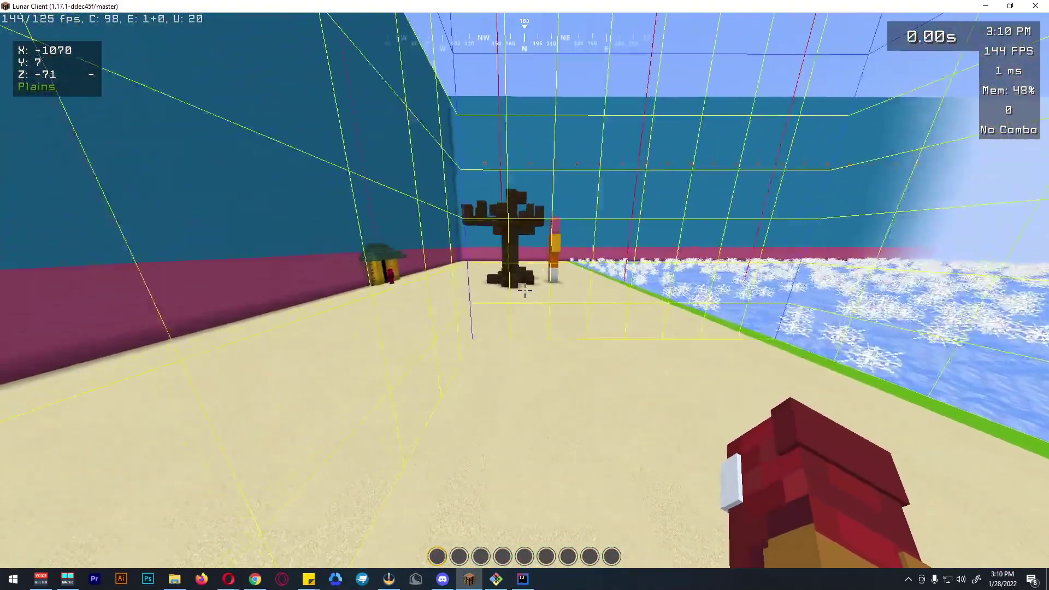
key(d)
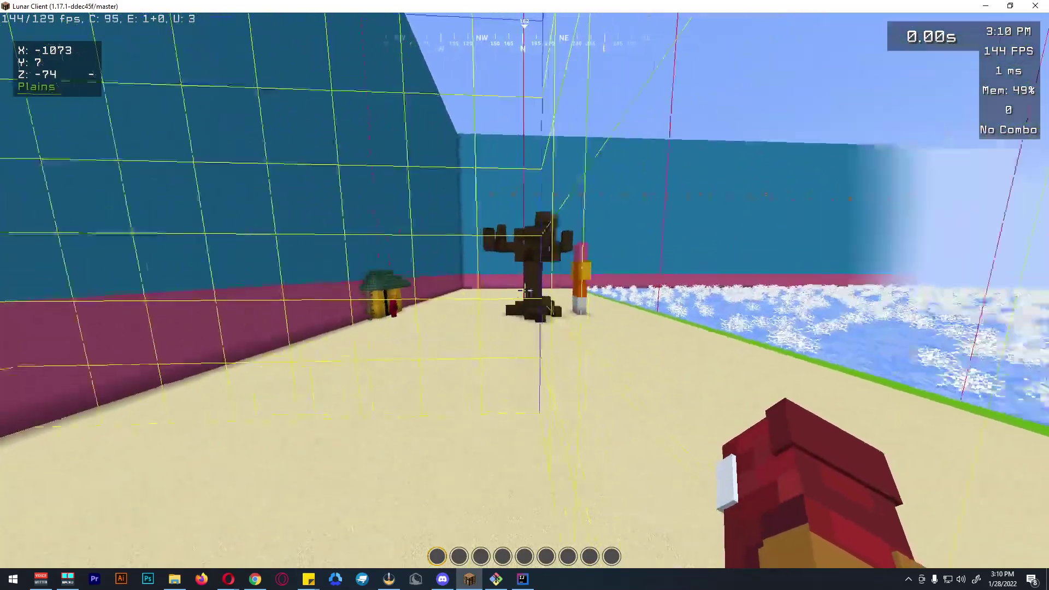
key(d)
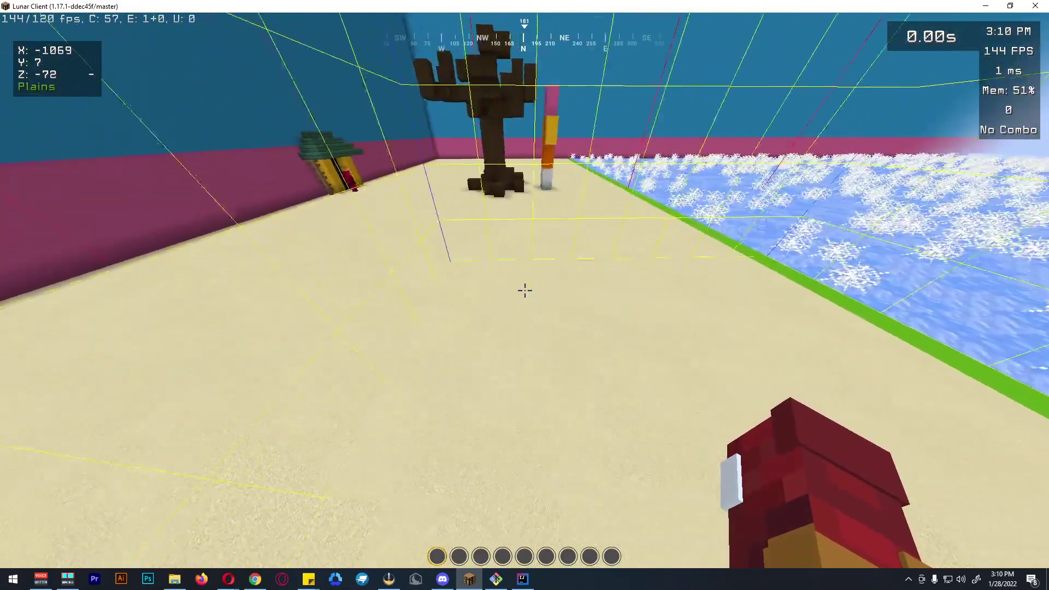
key(w)
key(d)
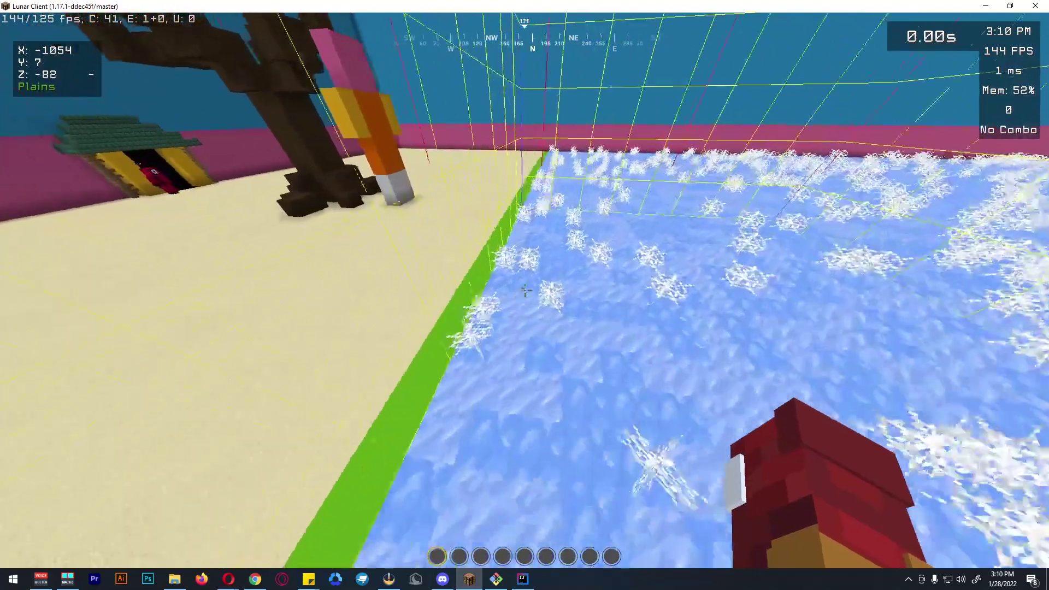
- Examine the crossing from the ice field over the green line to the sand at ground level
key(shift)
key(w)
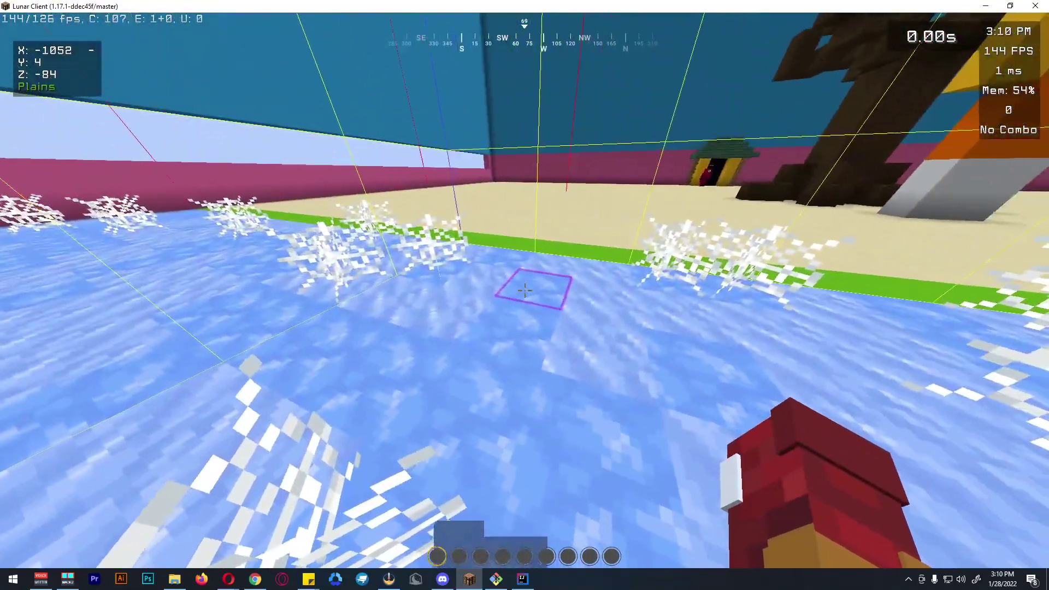
key(d)
key(w)
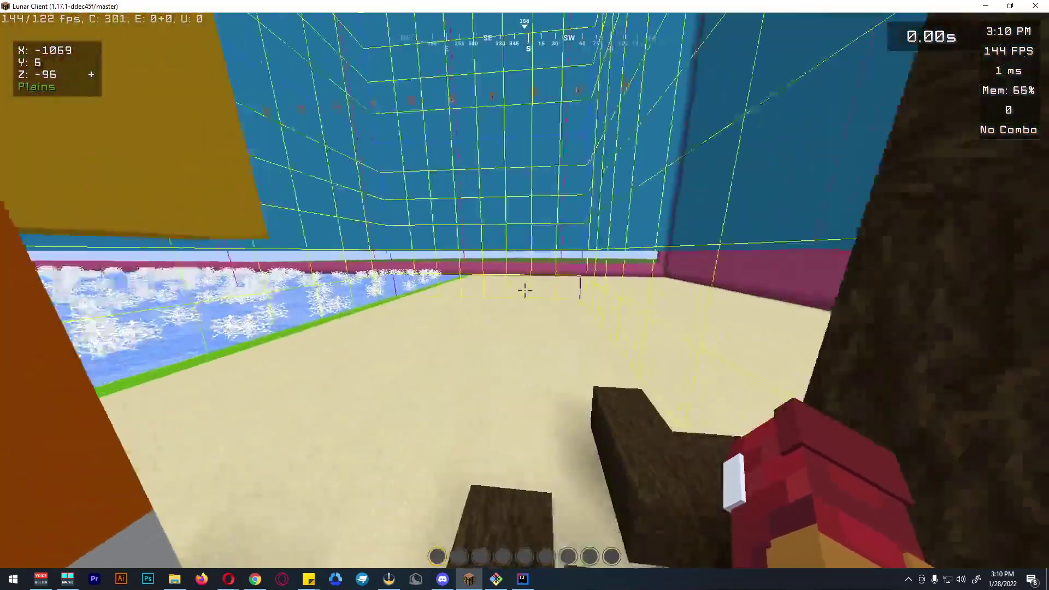
key(w)
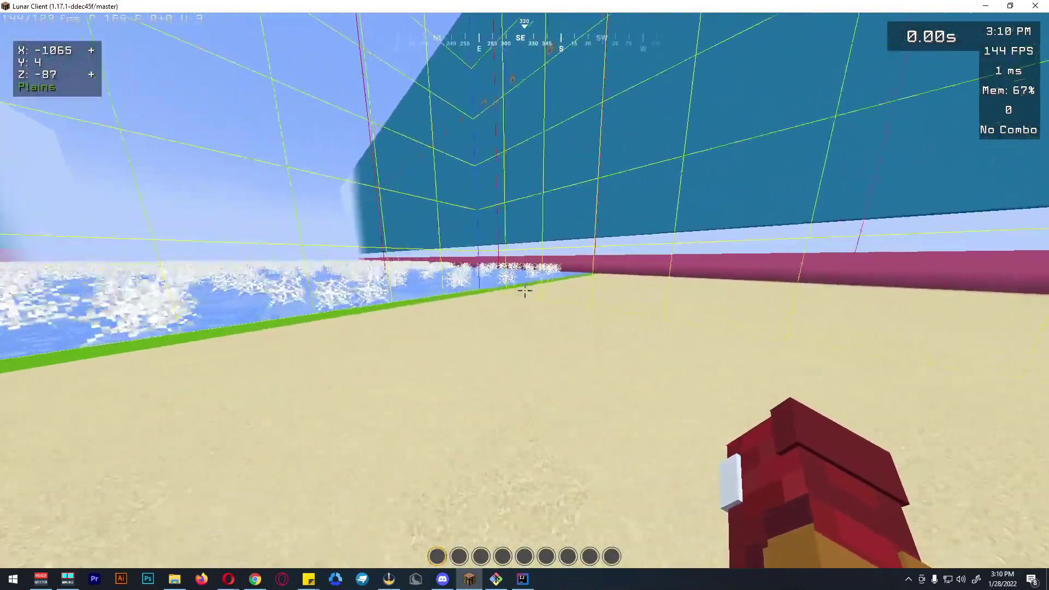
key(space)
key(w)
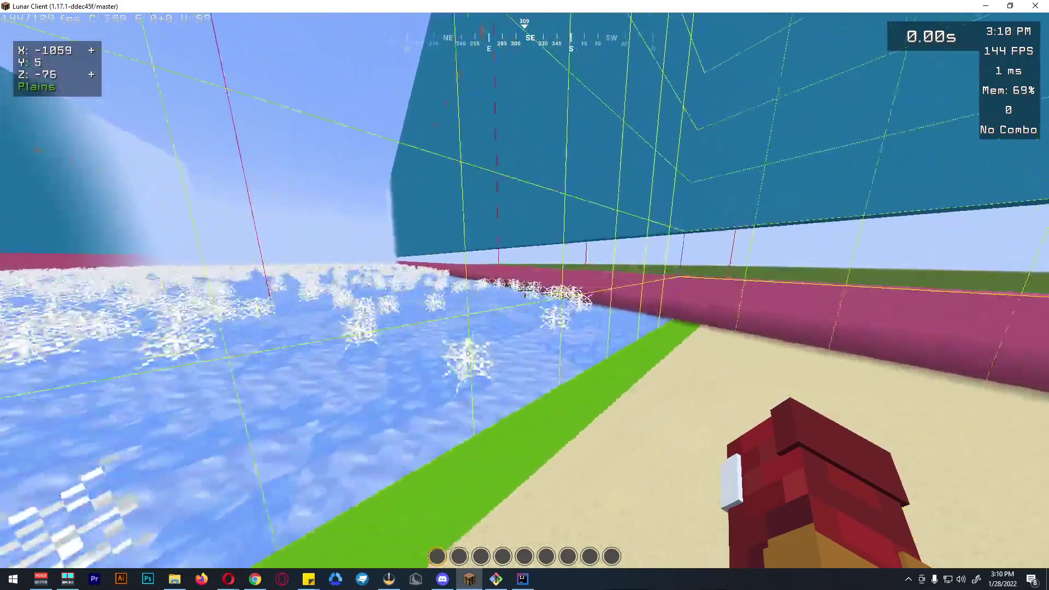
key(w)
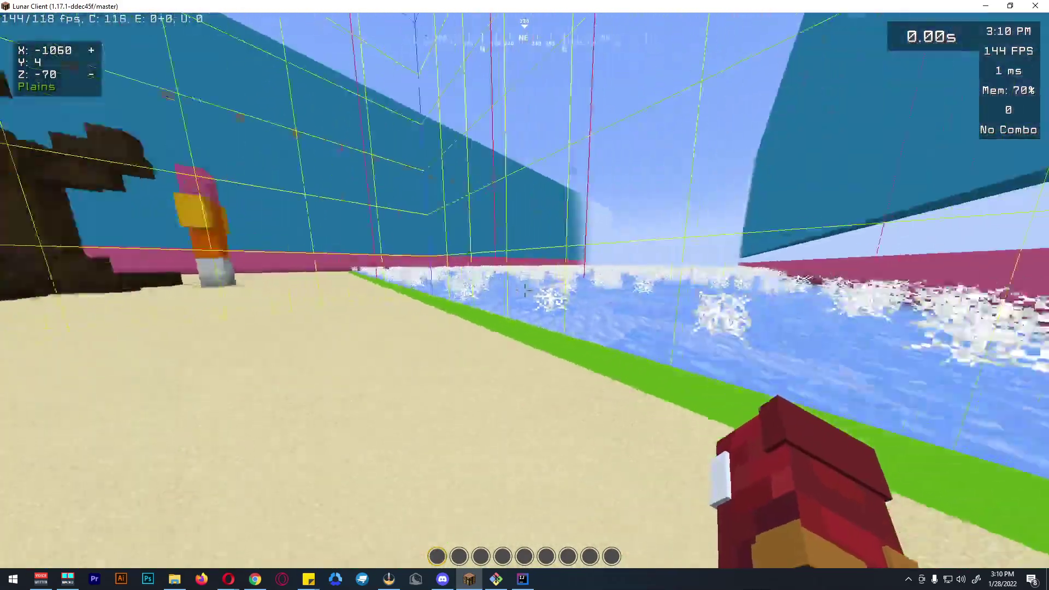
key(space)
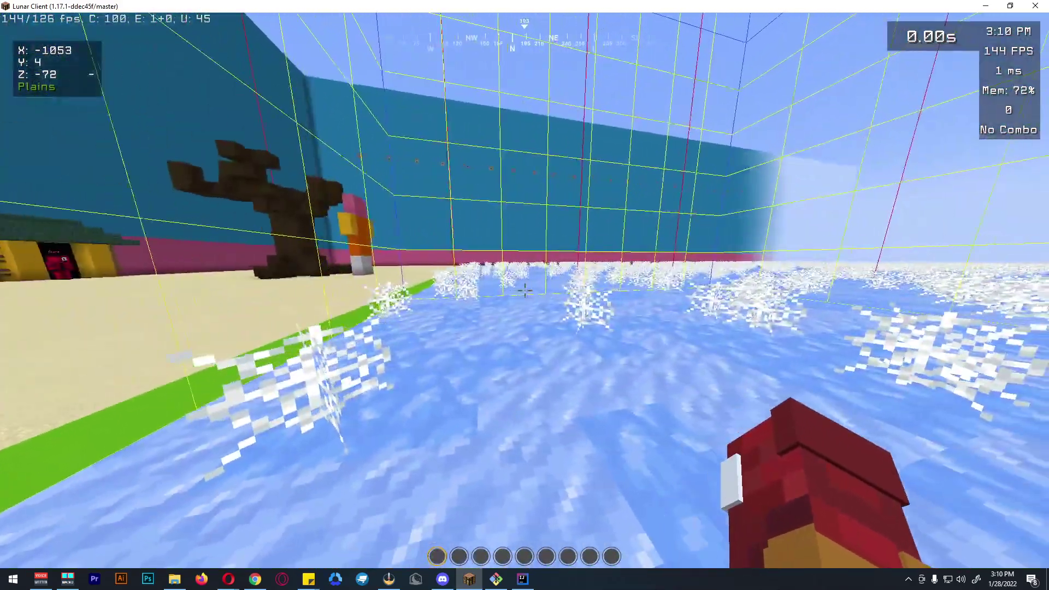
key(w)
click(525, 291)
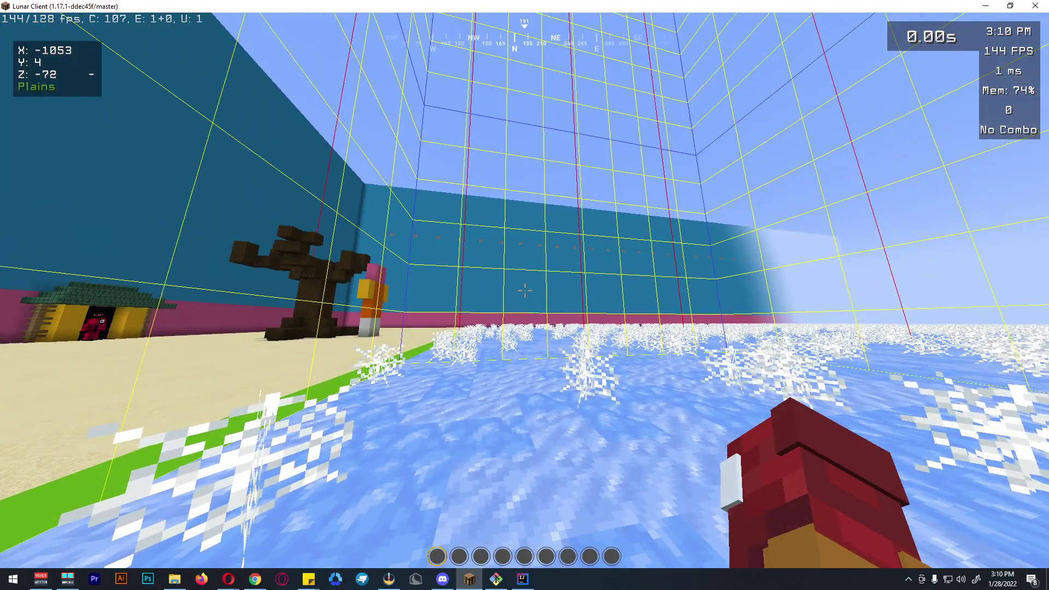
key(w)
key(space)
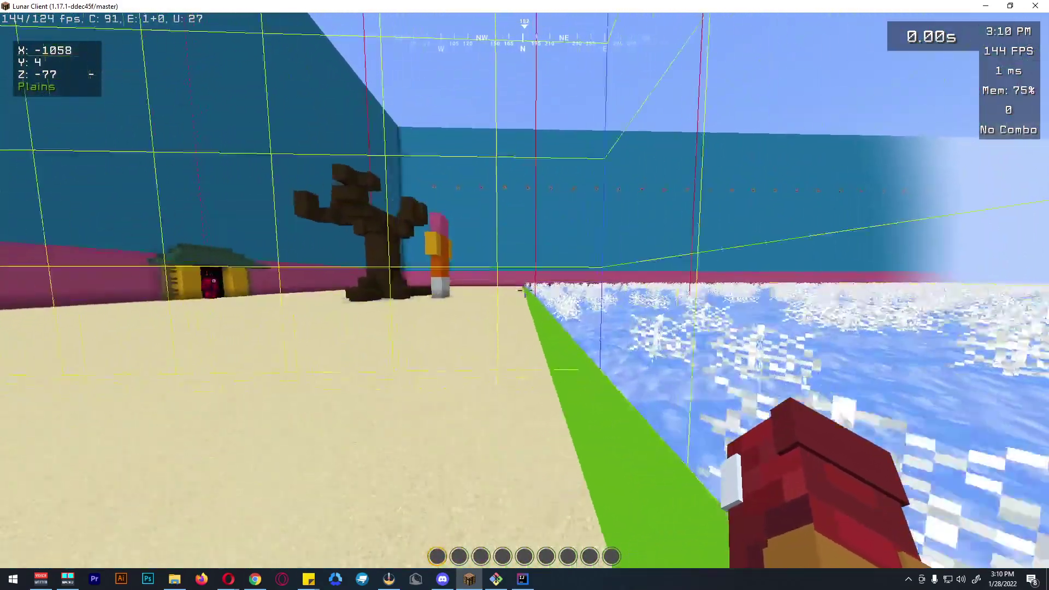
key(w)
key(space)
key(space)
key(w)
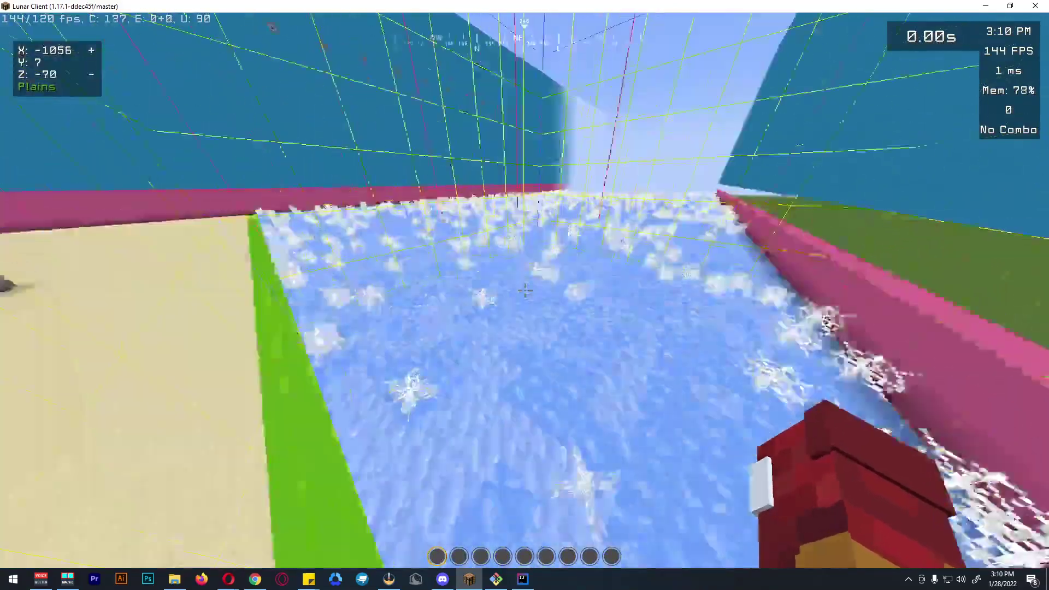
key(w)
key(d)
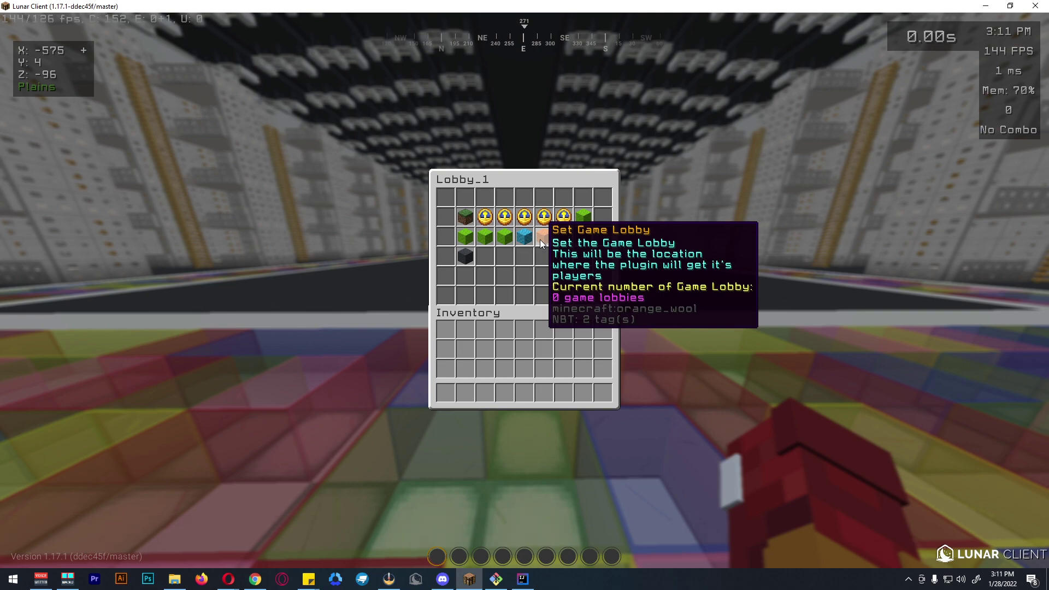
- Close the settings and examine the extent of the lobby hall from the coloured glass floor and the striped steps
key(Escape)
key(space)
key(space)
key(w)
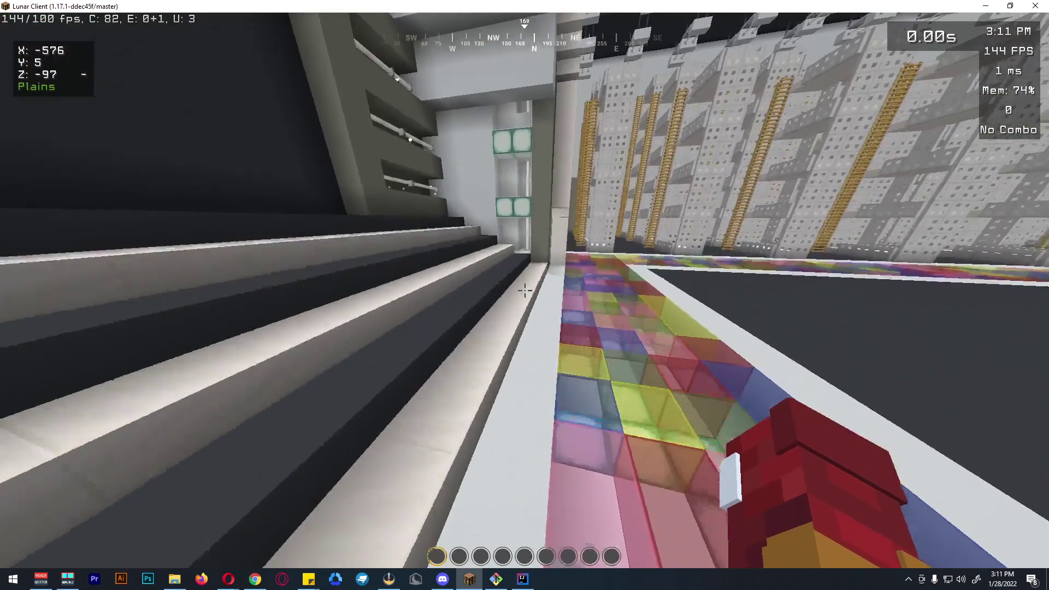
key(w)
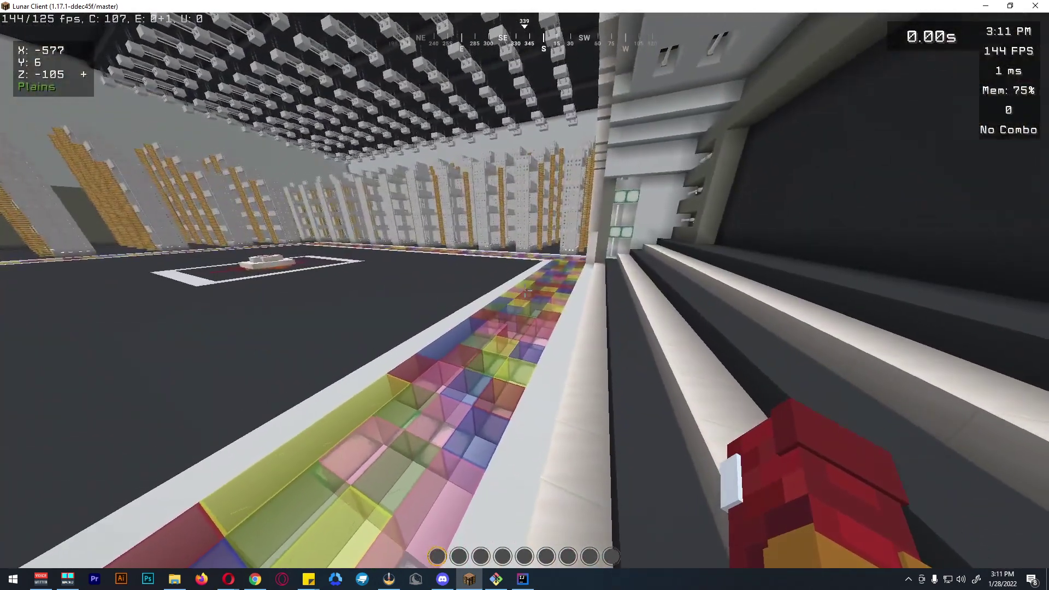
key(w)
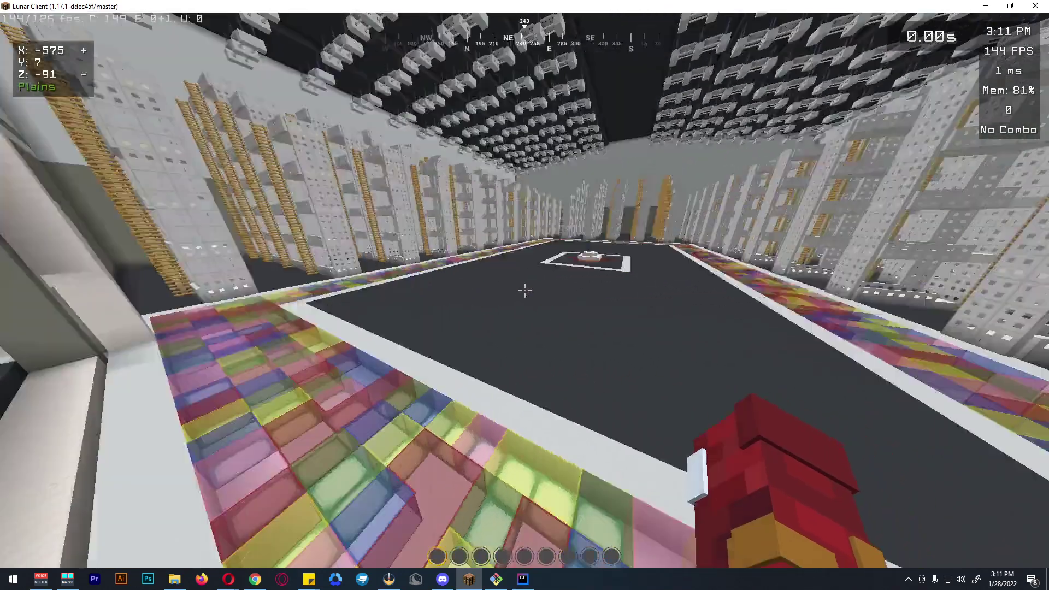
- Reopen the Lobby_1 settings and start Set Game Lobby with the "multiple add" option
key(t)
key(Up)
key(Up)
key(Return)
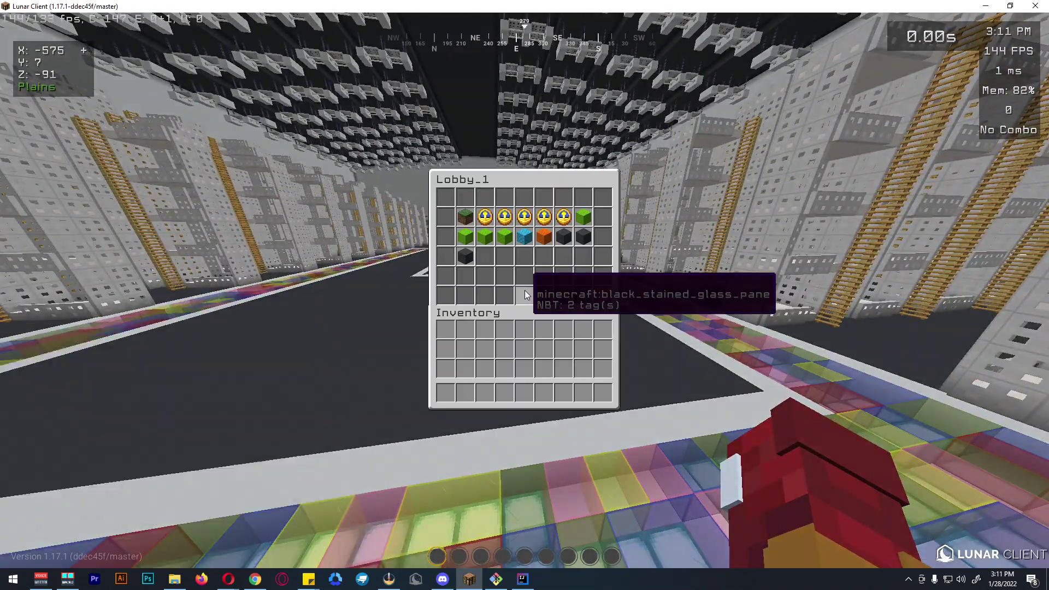
click(542, 239)
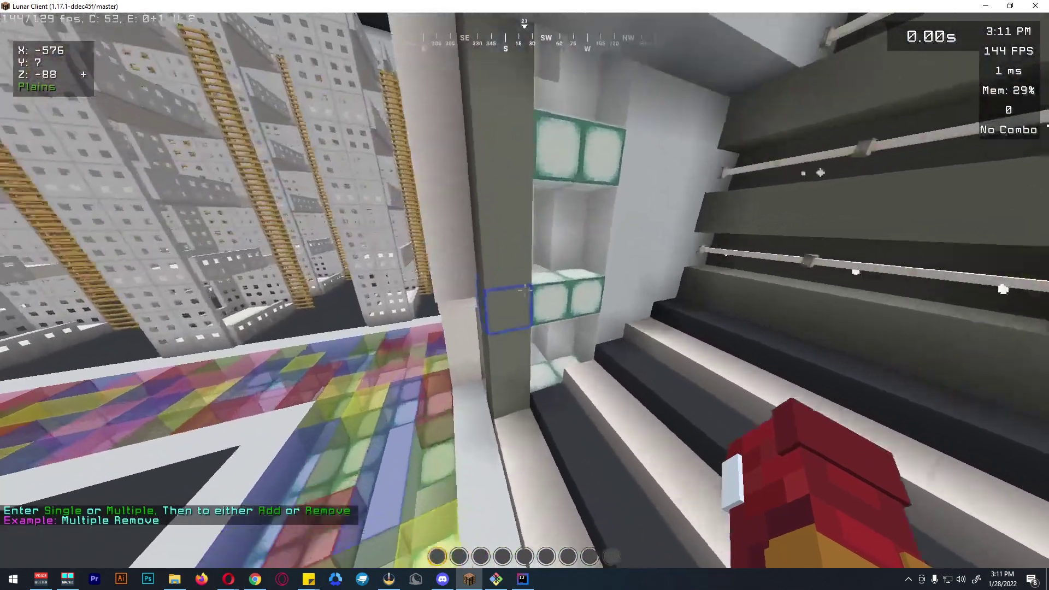
key(s)
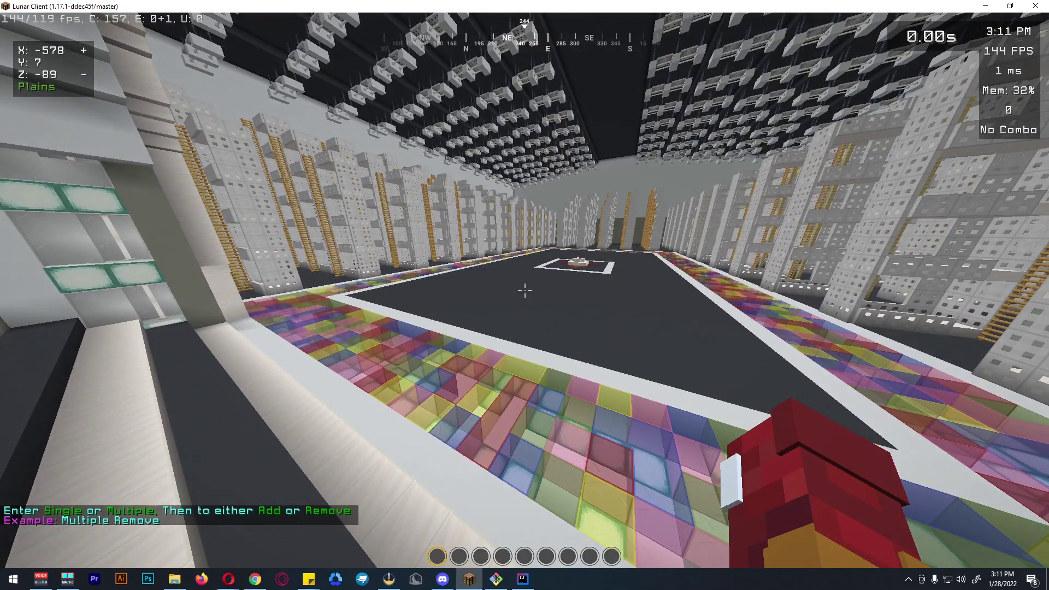
text(multiple add)
key(Return)
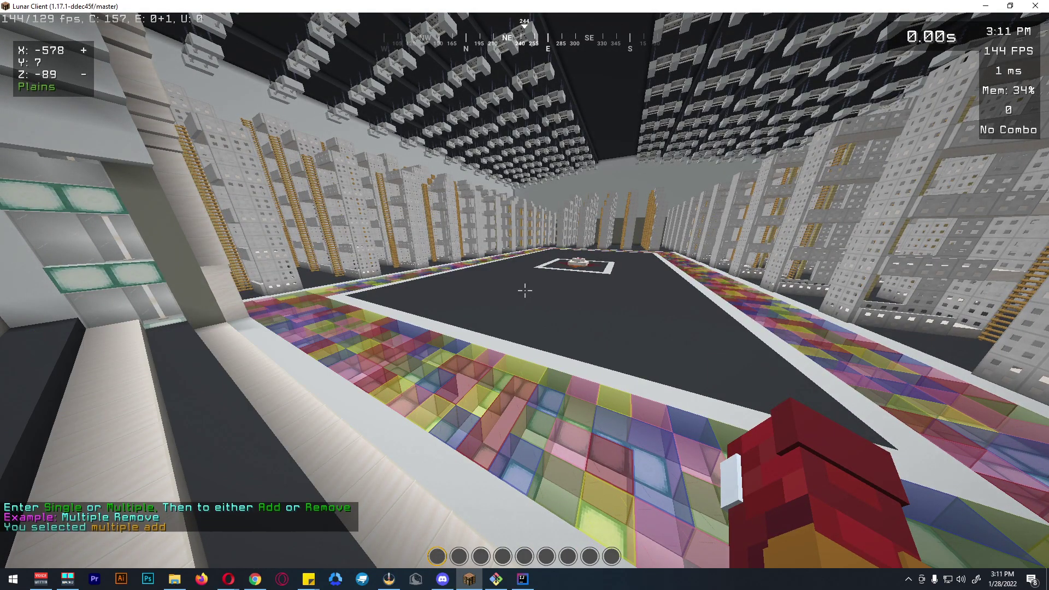
- Leave the hall in Spectator Mode, return to Creative Mode, show the chunk borders and select the first chunk on the grass at its outer corner
key(F3+F4)
key(w)
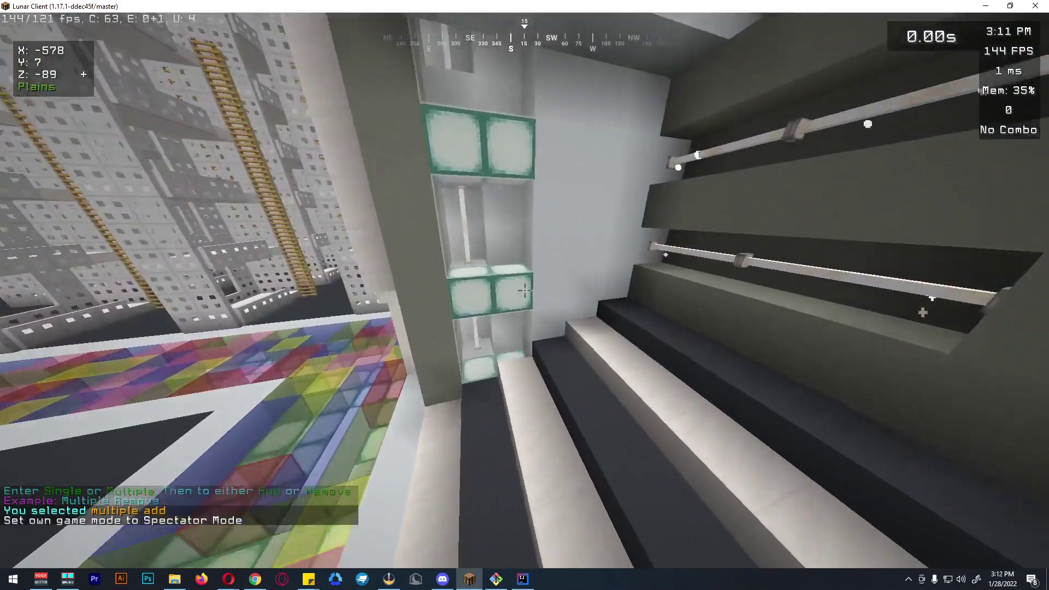
key(F3+n)
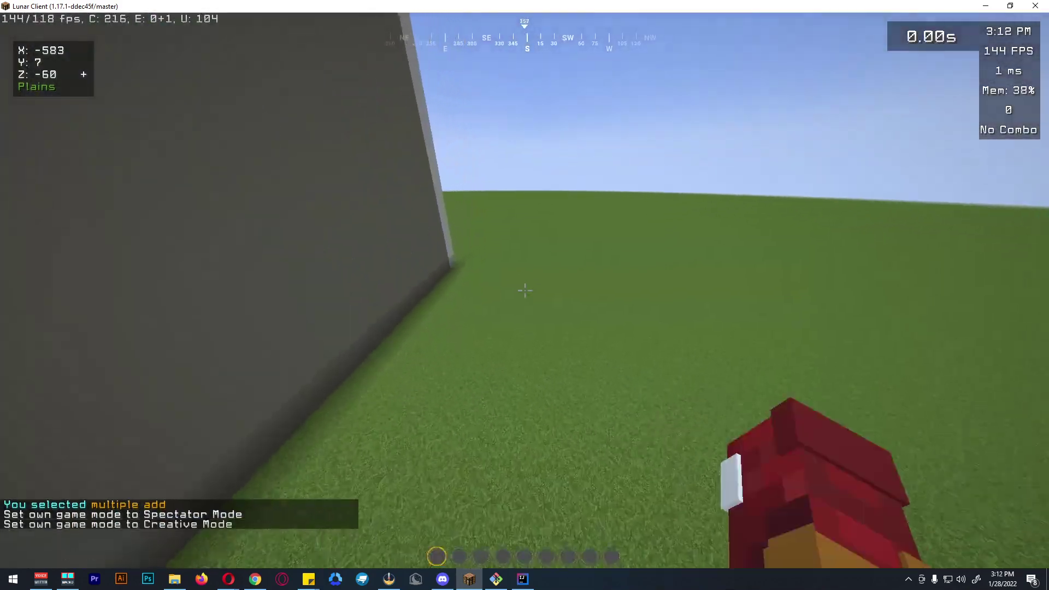
key(F3+g)
key(w)
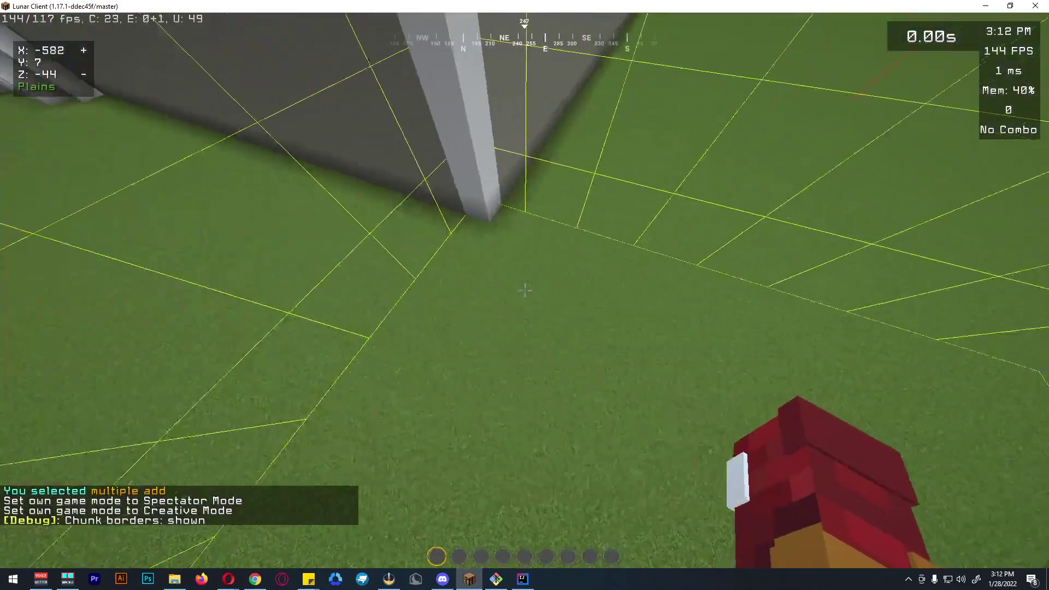
click(524, 291)
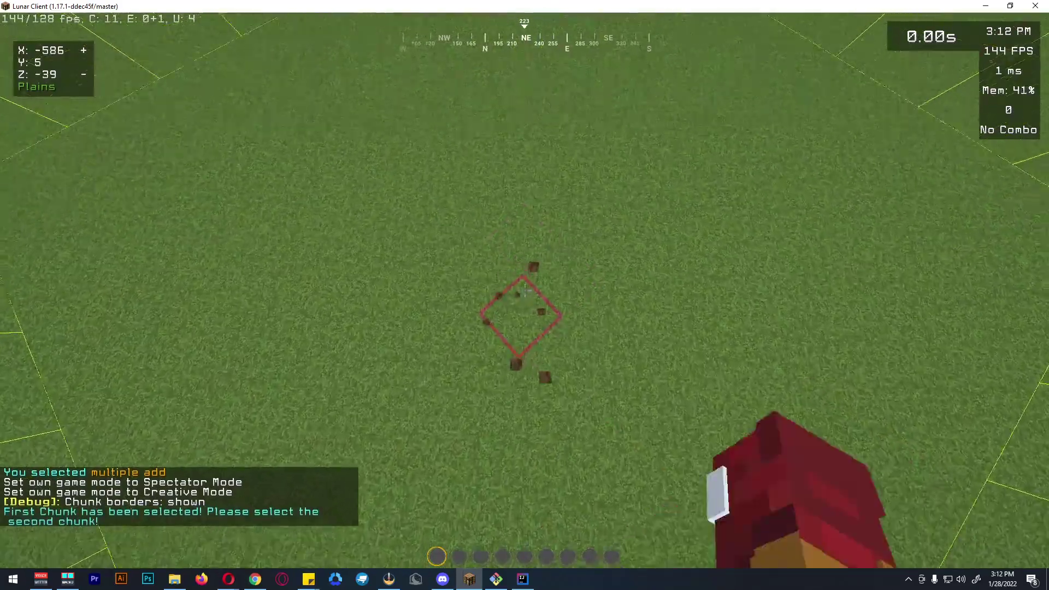
- Fly back through the wall in Spectator Mode and cross the hall diagonally toward the opposite corner for the second chunk
key(space)
key(w)
key(F3+n)
key(w)
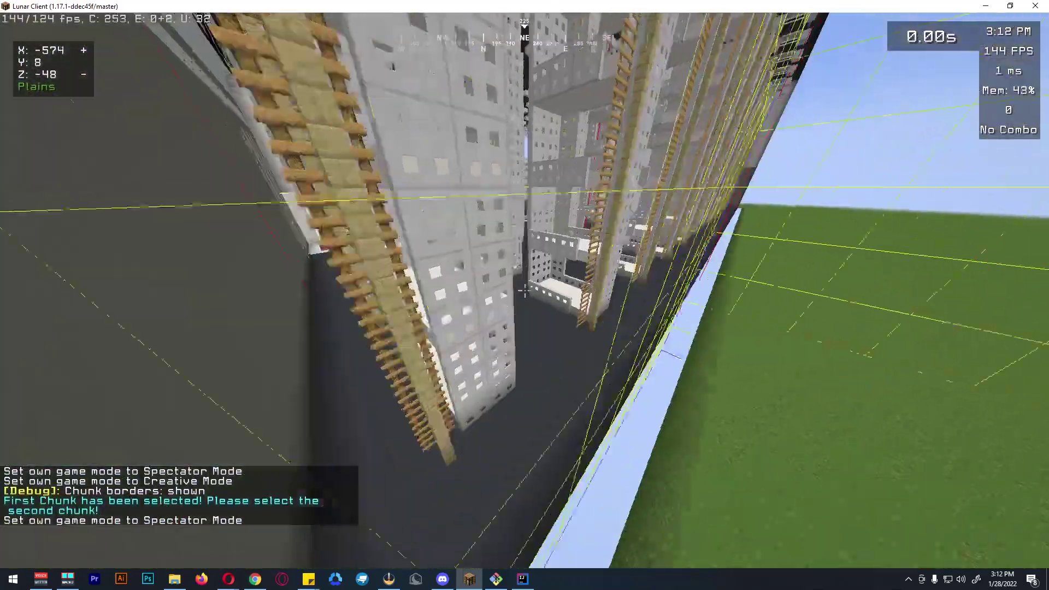
key(w)
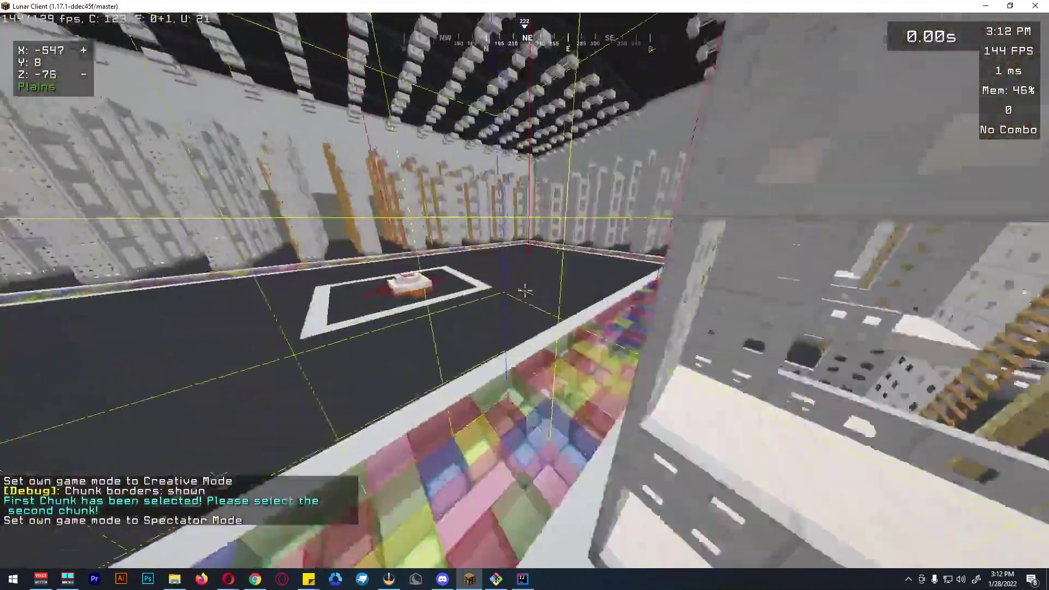